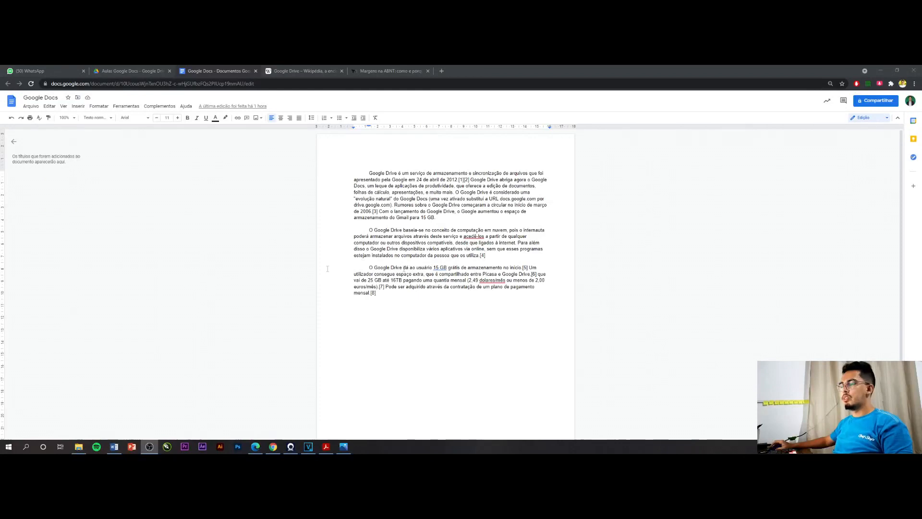
Step: Open the document's print settings and check the available print destinations
left_click(388, 181)
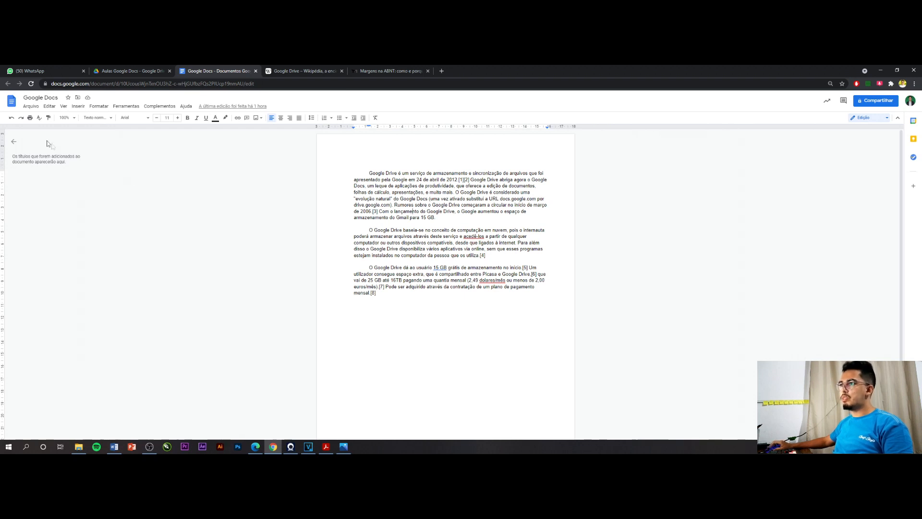
left_click(30, 117)
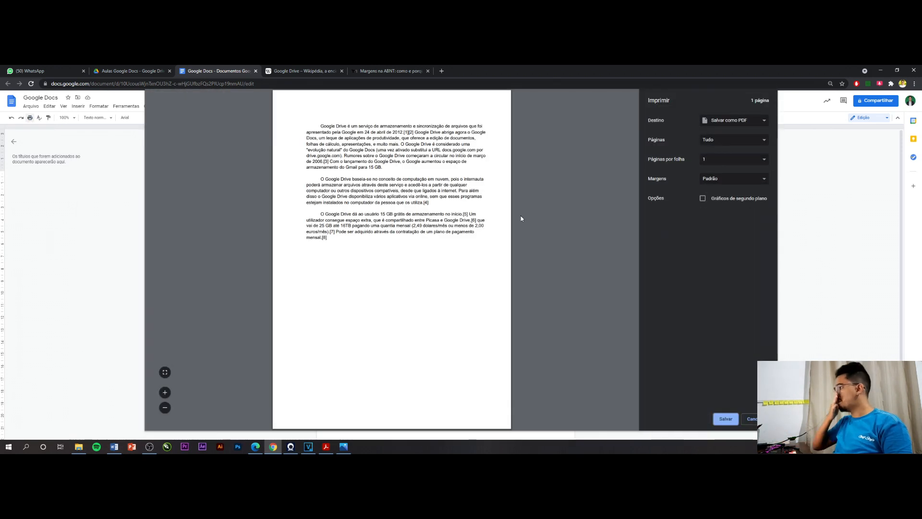
left_click(742, 122)
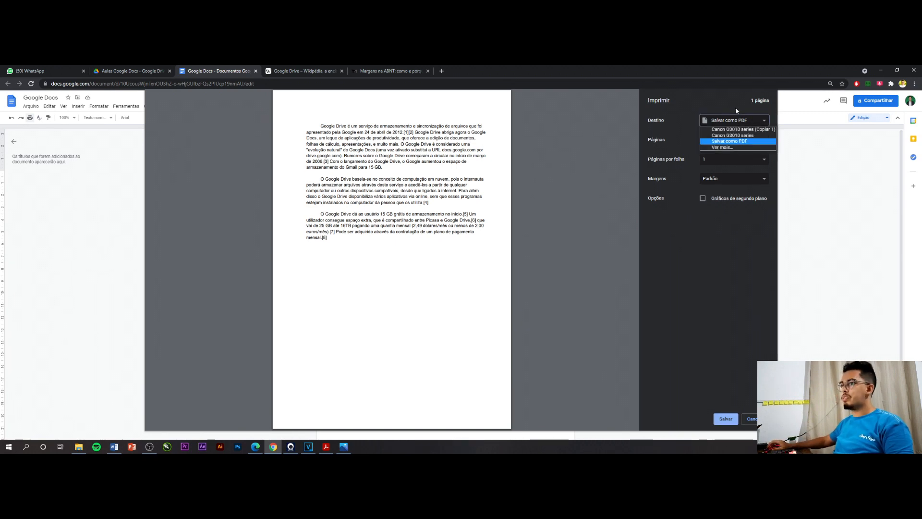
left_click(736, 107)
Step: Set the pages to print to a custom range containing page 1
left_click(719, 139)
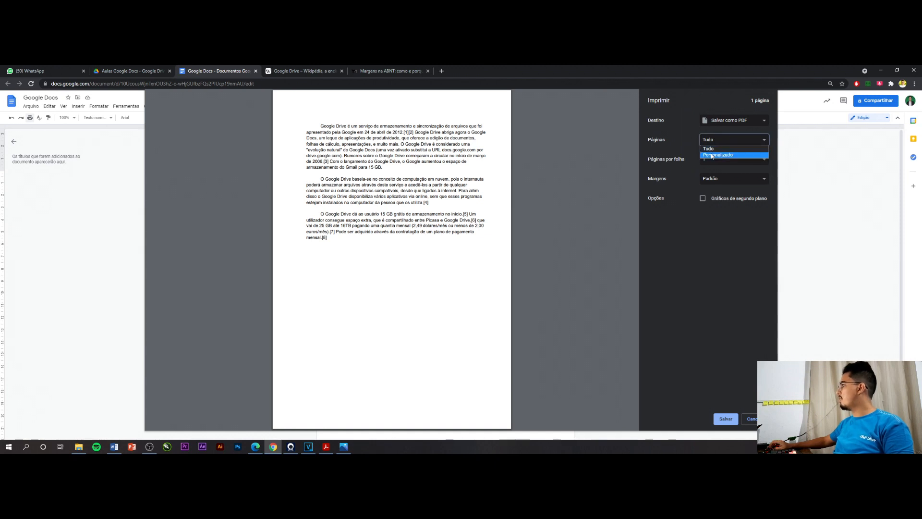
left_click(713, 156)
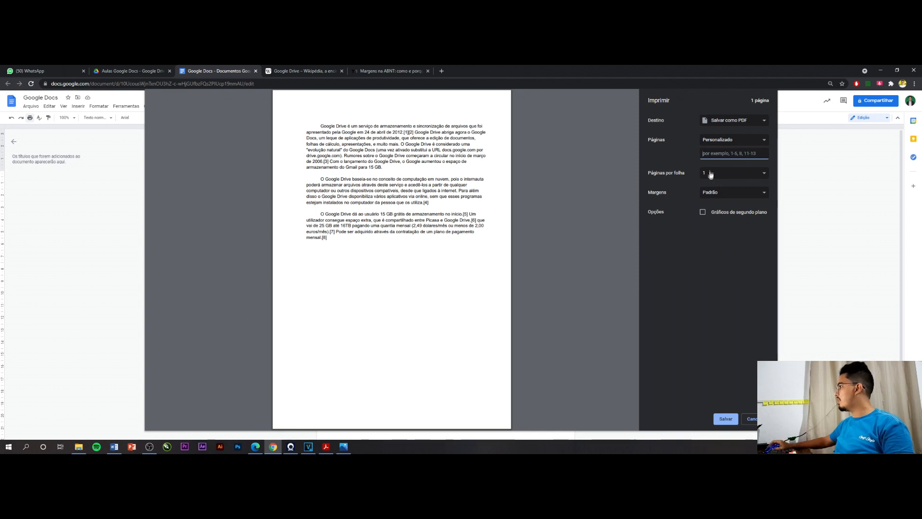
left_click(684, 163)
left_click(719, 174)
left_click(686, 166)
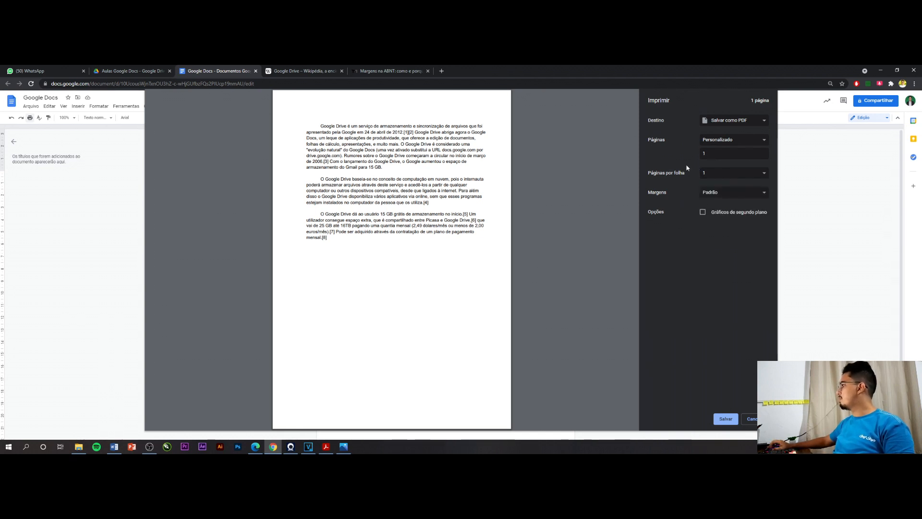
Step: Preview the printout with 2 pages per sheet, then set it back to 1 page per sheet
left_click(730, 179)
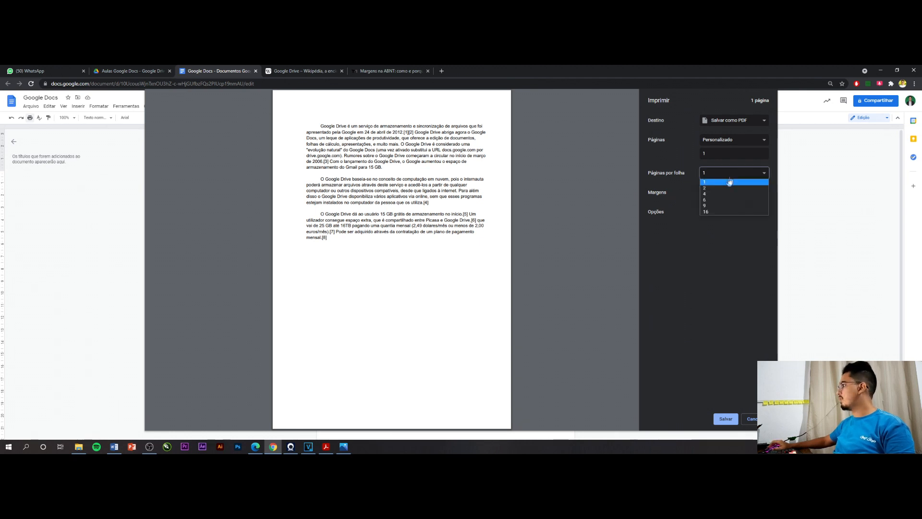
left_click(716, 188)
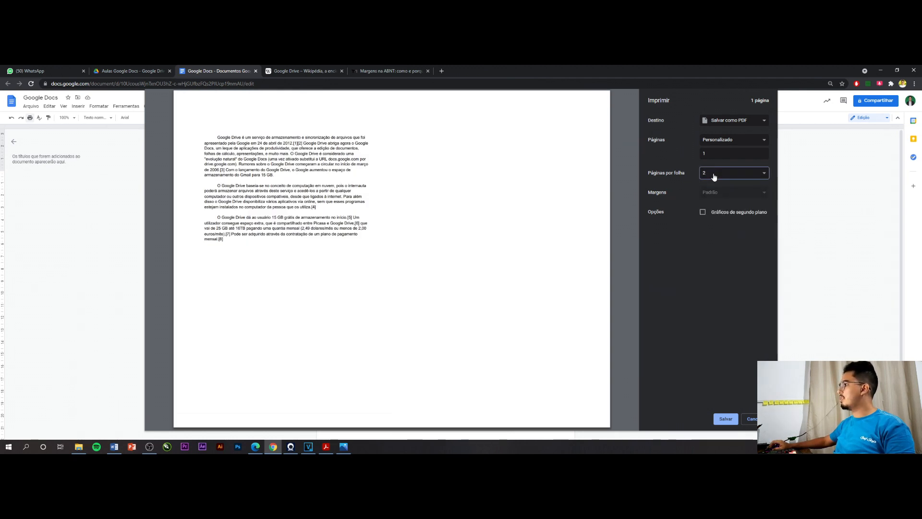
left_click(714, 177)
left_click(708, 184)
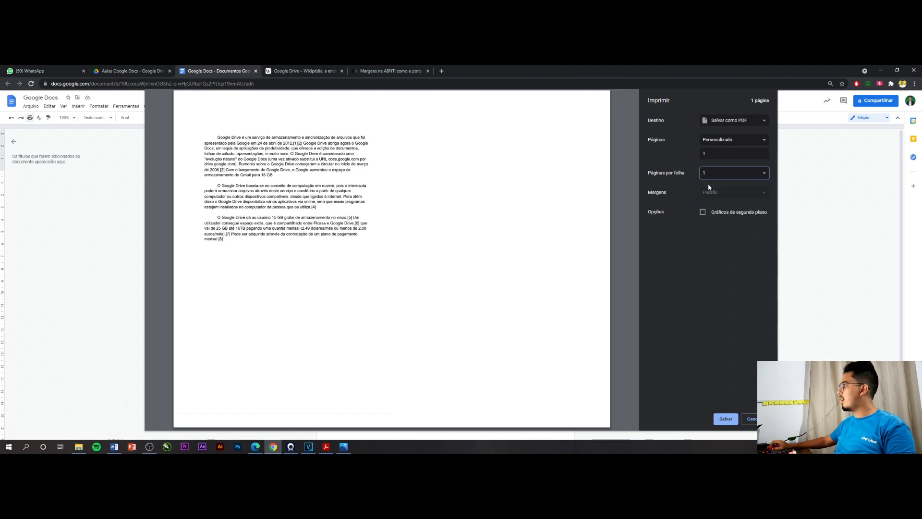
Step: Check the print margin options, then cancel printing
left_click(715, 193)
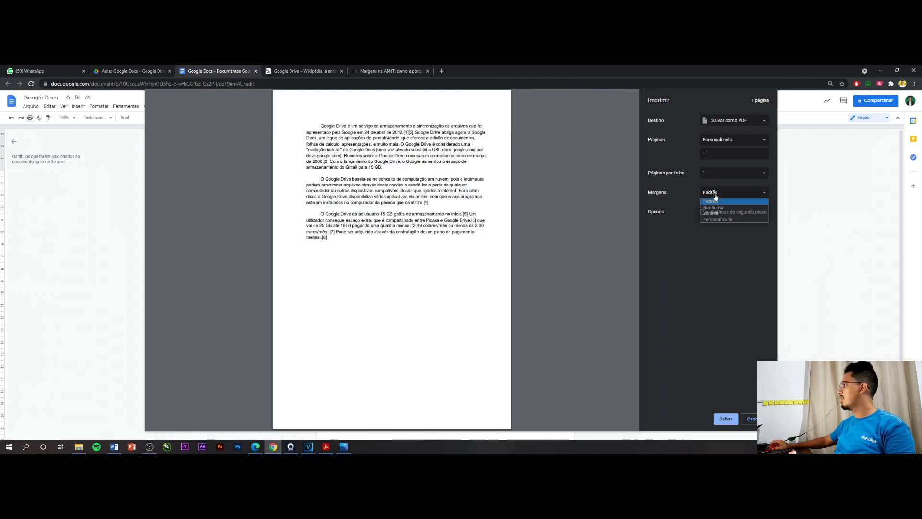
left_click(690, 186)
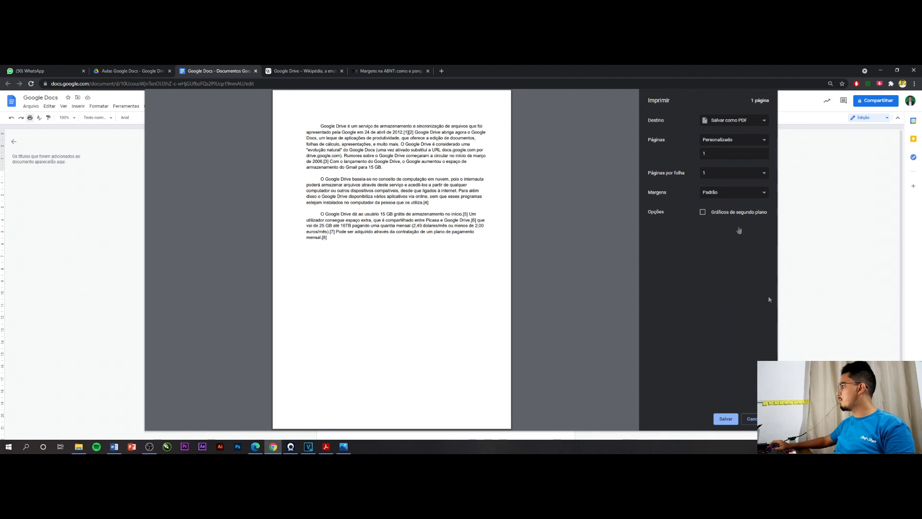
left_click(750, 419)
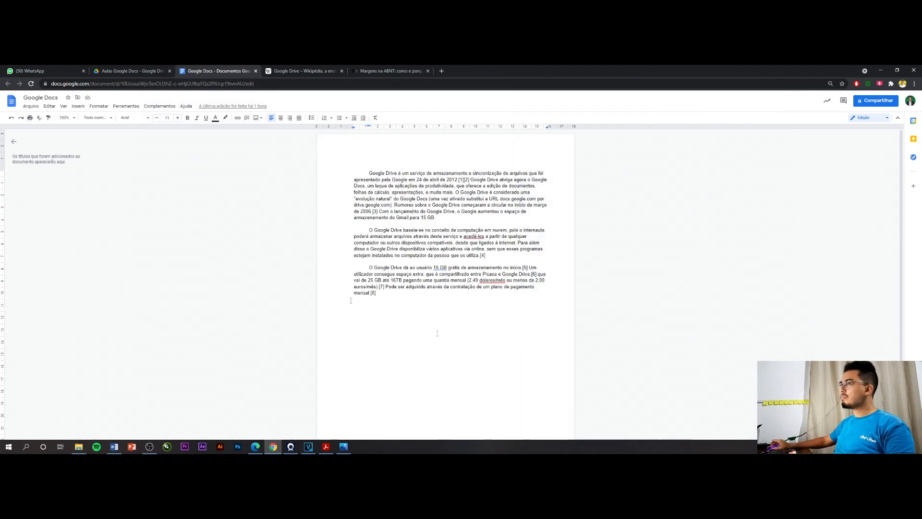
Step: Run the spelling and grammar check and accept the corrections "acendê-los", "15GB" and "dólares/mês"
left_click(40, 119)
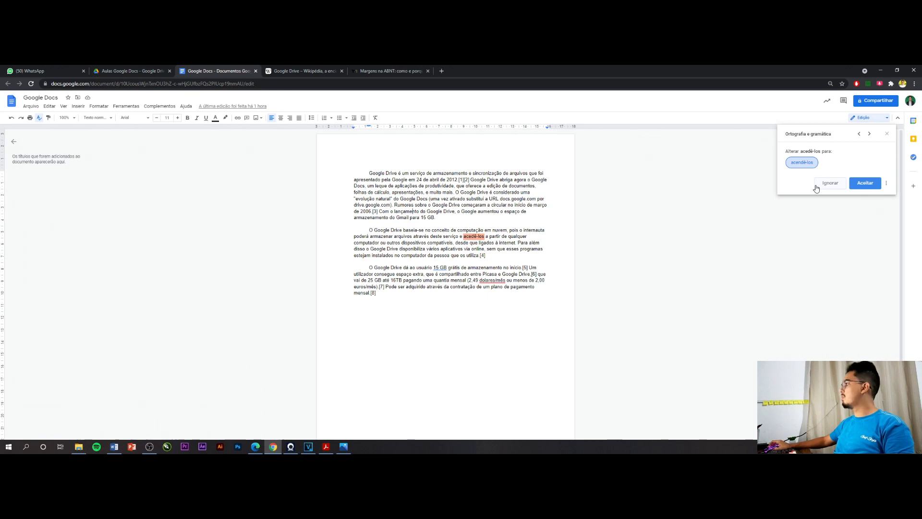
left_click(865, 185)
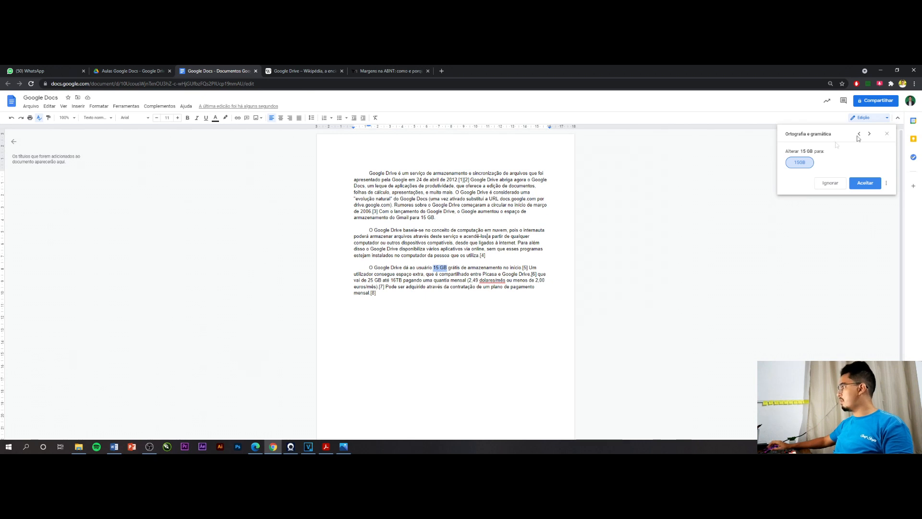
left_click(876, 186)
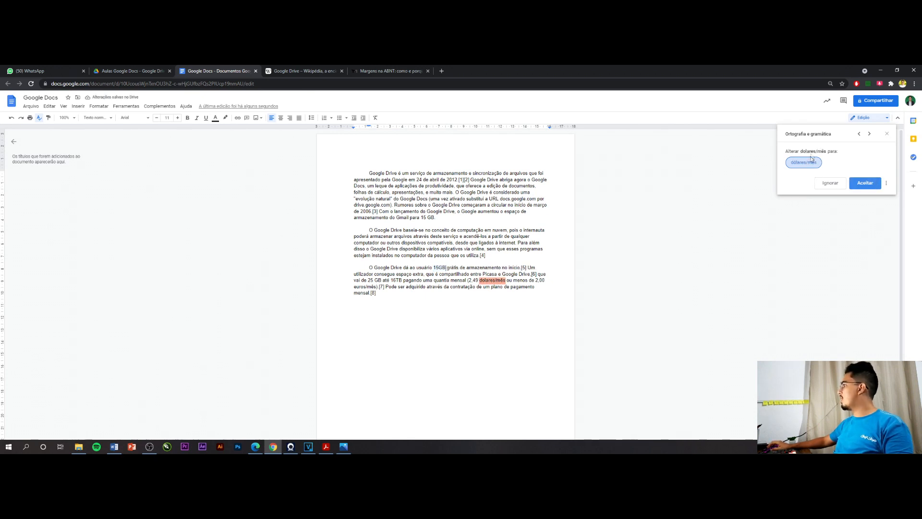
left_click(873, 187)
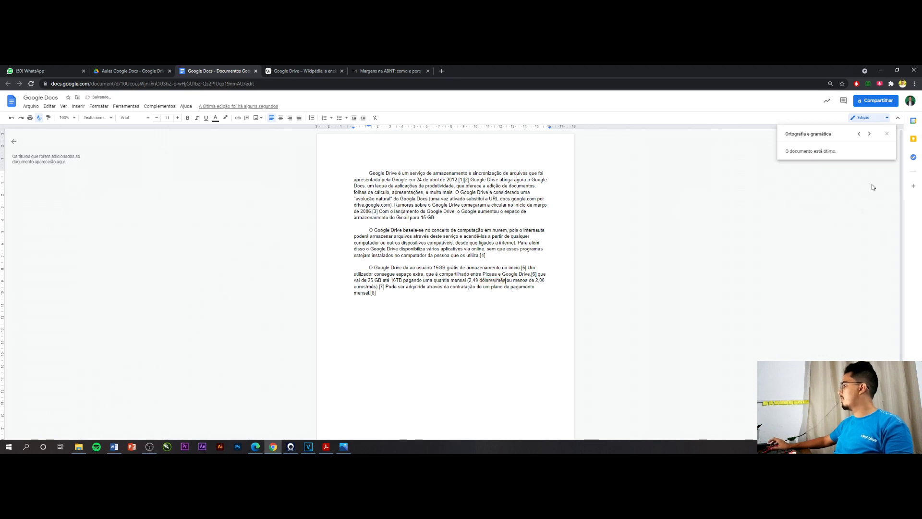
left_click(887, 134)
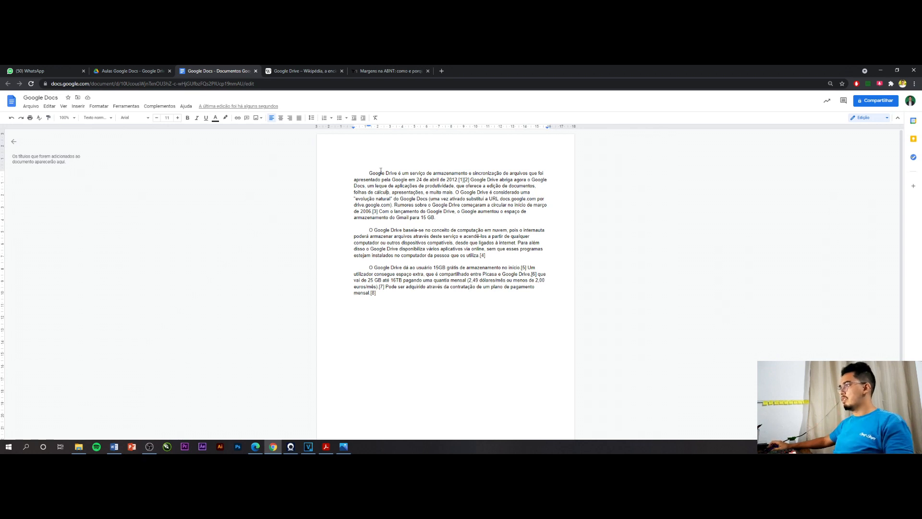
Step: Make "Google Drive" at the start of the first paragraph bold and underlined with a blue highlight
left_click_drag(369, 174, 397, 174)
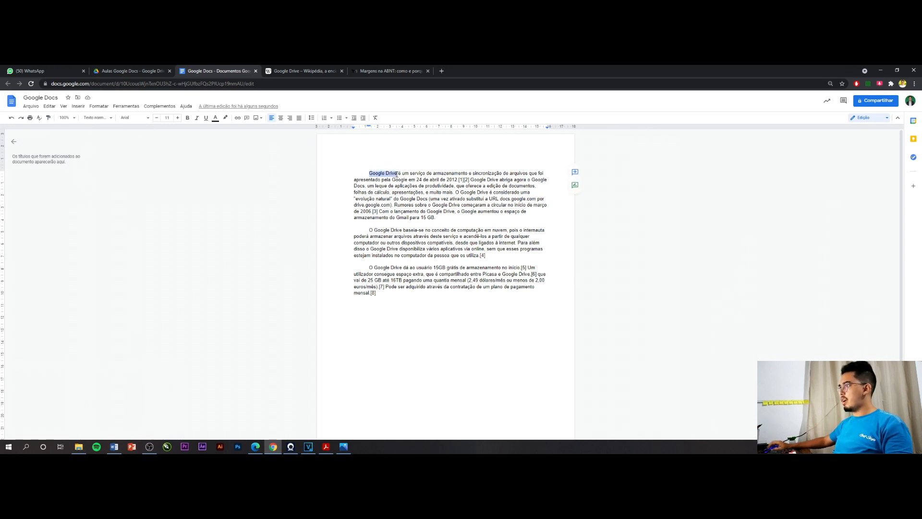
left_click(187, 117)
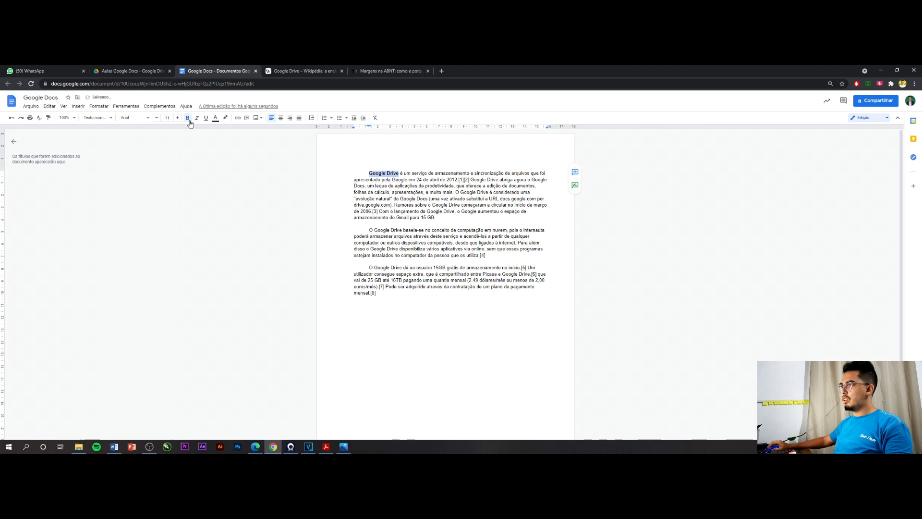
left_click(206, 117)
left_click(228, 118)
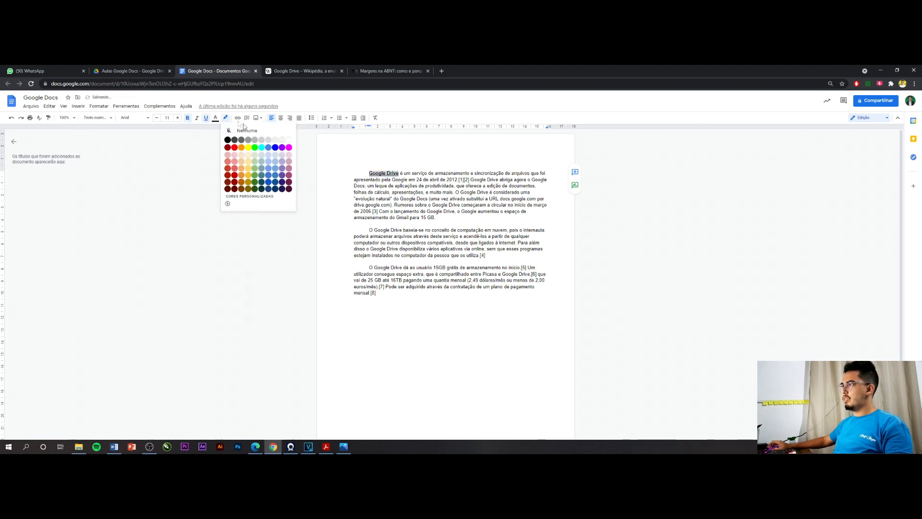
left_click(275, 148)
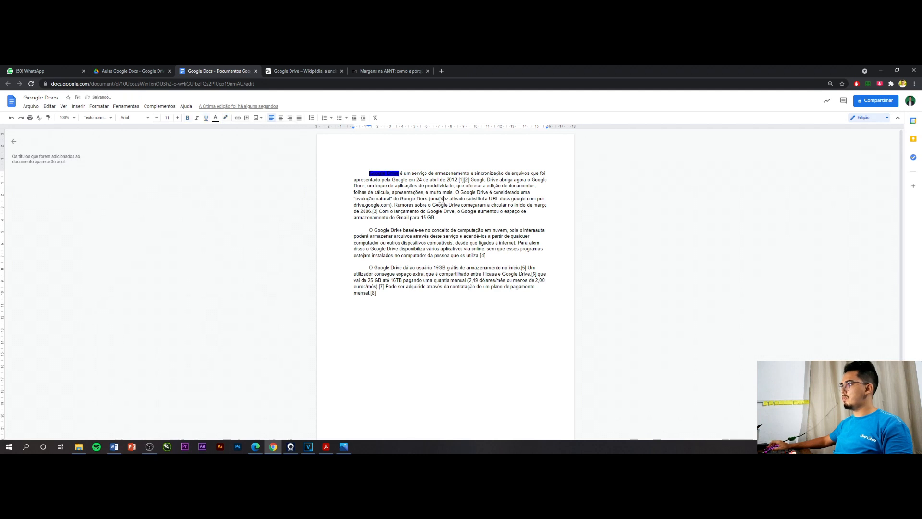
Step: Change the highlight of the opening "Google Drive" to white and its text color to red
left_click_drag(369, 173, 401, 175)
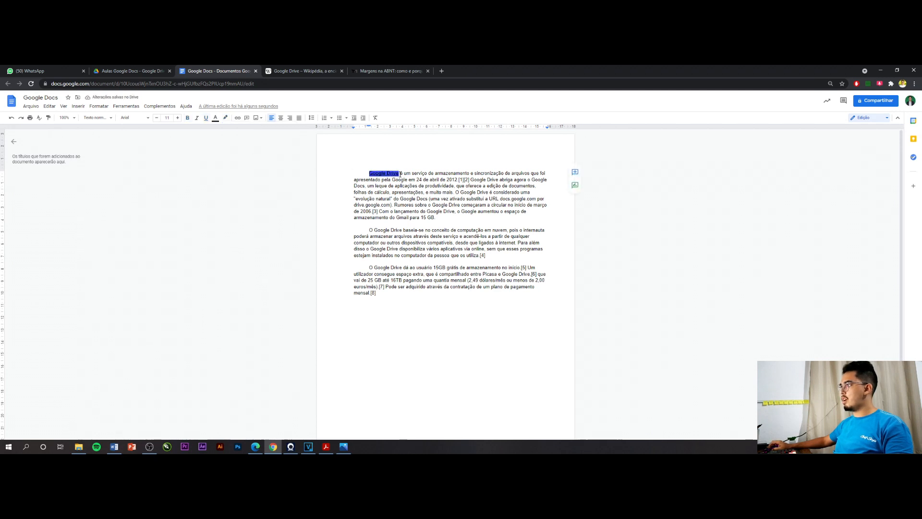
left_click(225, 118)
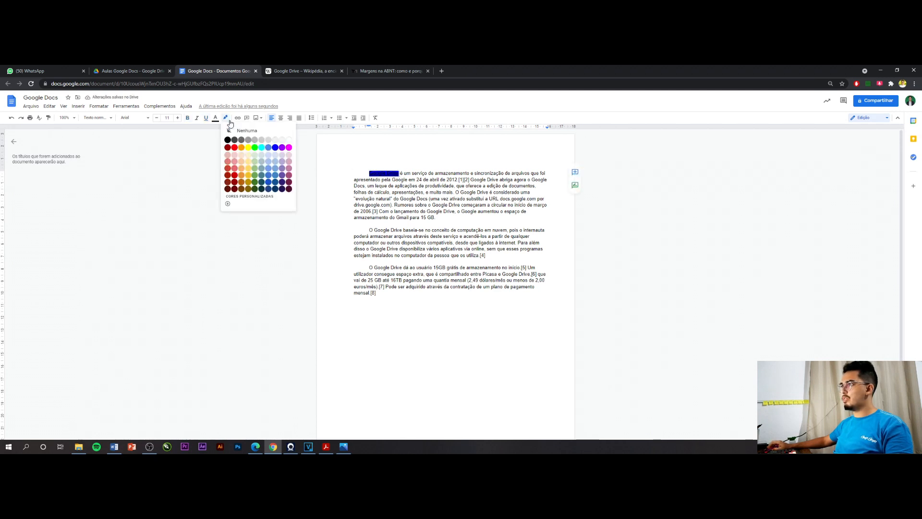
left_click(290, 140)
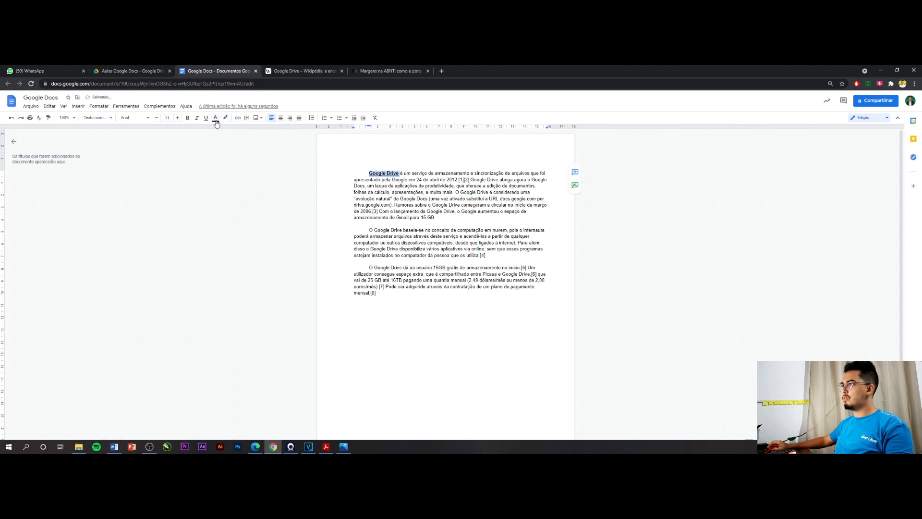
left_click(216, 120)
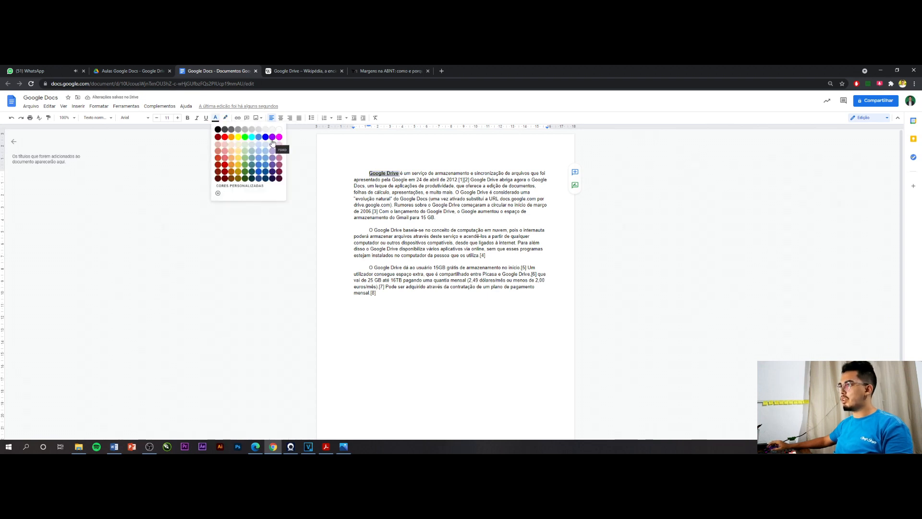
left_click(225, 139)
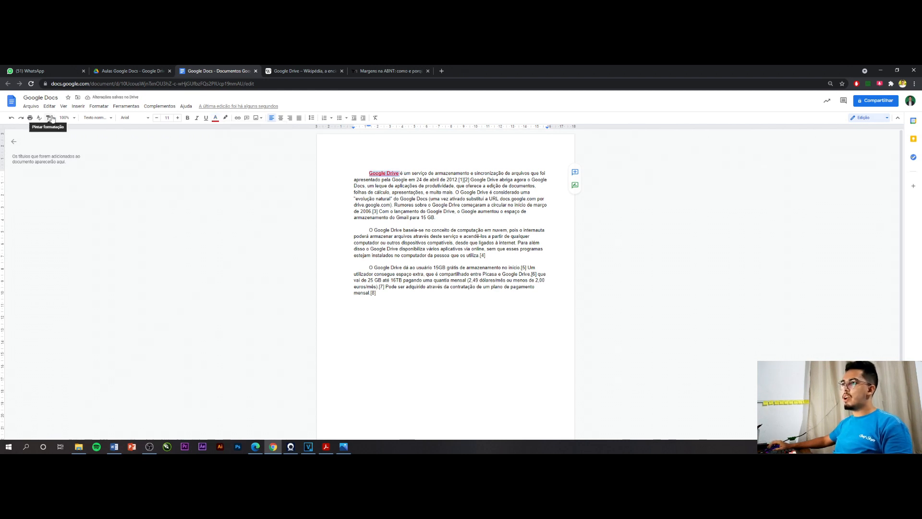
Step: Copy the formatting of the opening "Google Drive" onto the word "nuvem" in the second paragraph
left_click(367, 172)
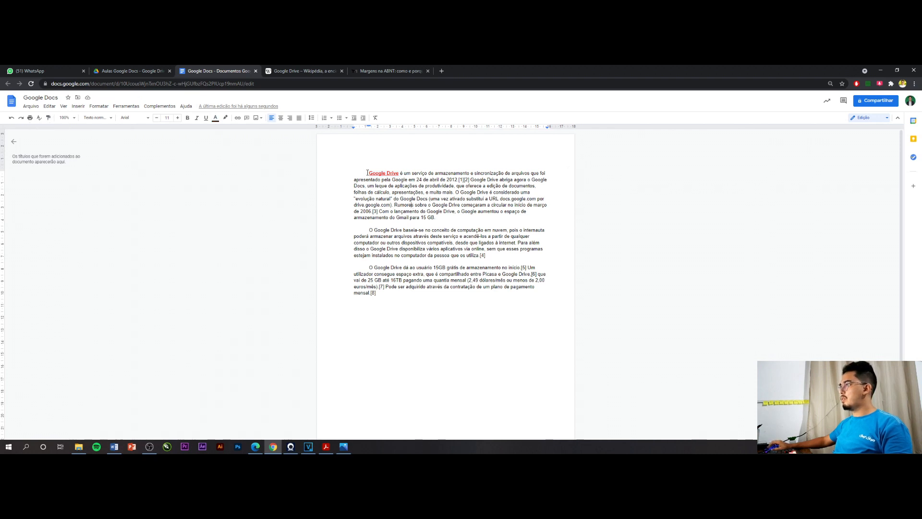
left_click_drag(369, 173, 399, 172)
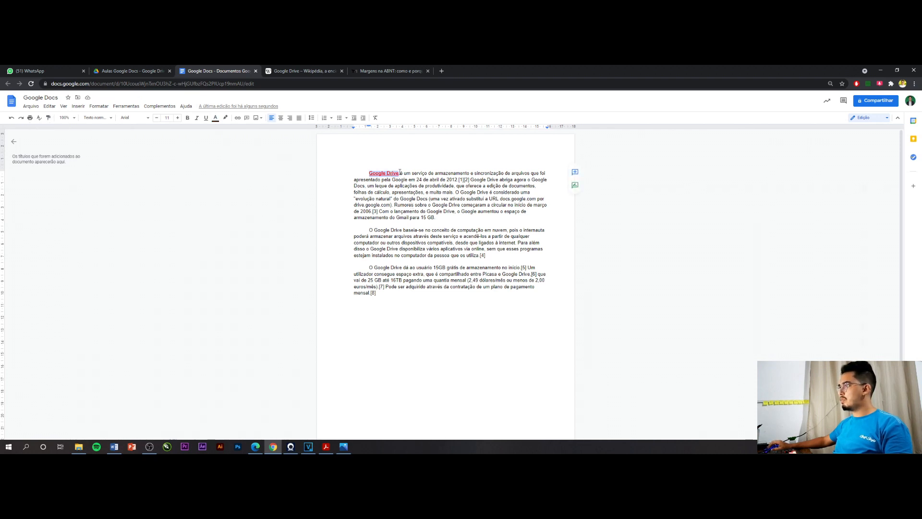
left_click(49, 118)
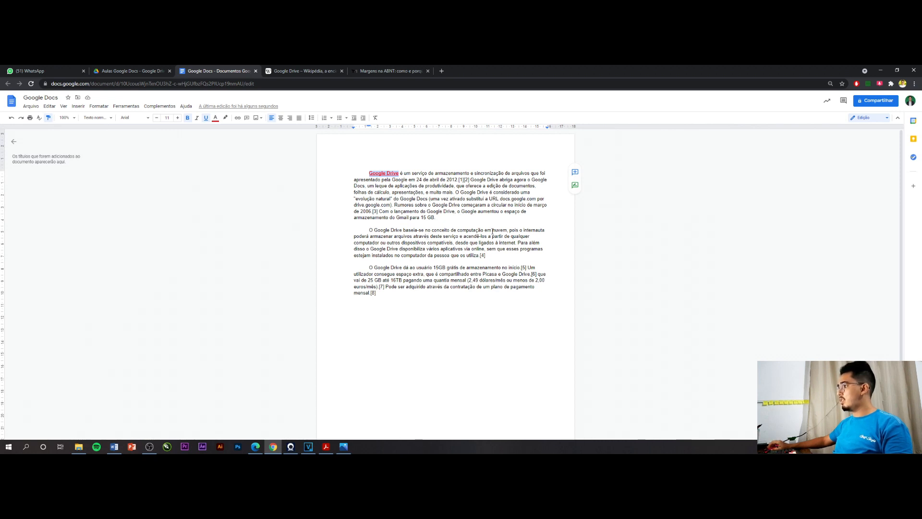
left_click_drag(492, 231, 508, 231)
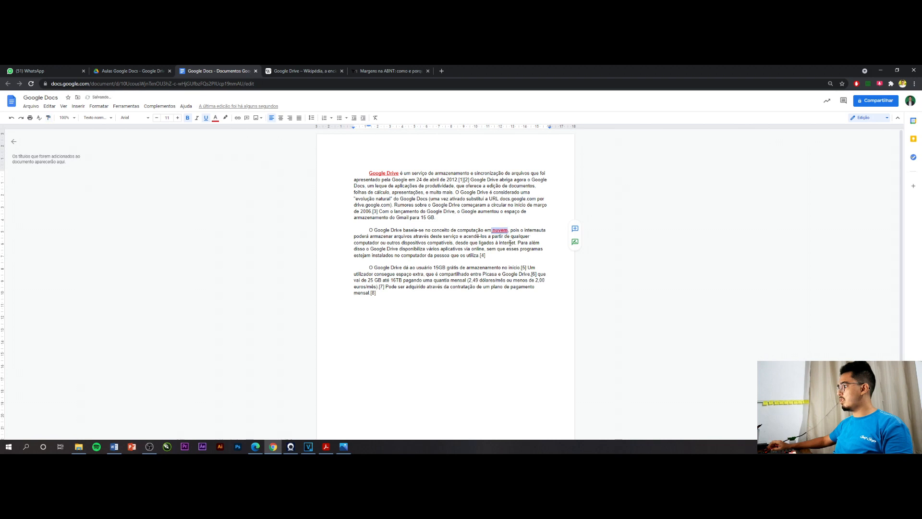
left_click(507, 242)
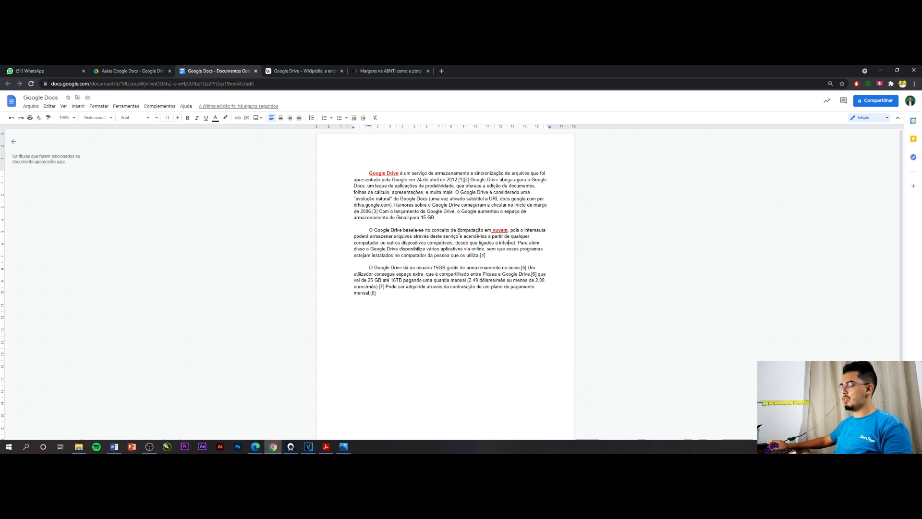
Step: Undo all the formatting applied to "nuvem" and the opening "Google Drive"
key("ctrl+z")
key("ctrl+z")
key("ctrl+z")
key("ctrl+z")
key("ctrl+z")
key("ctrl+z")
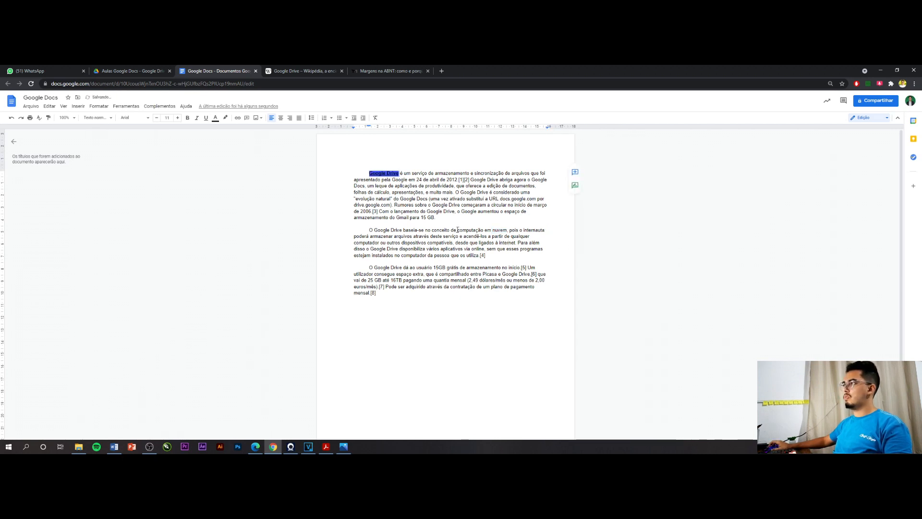
left_click(398, 213)
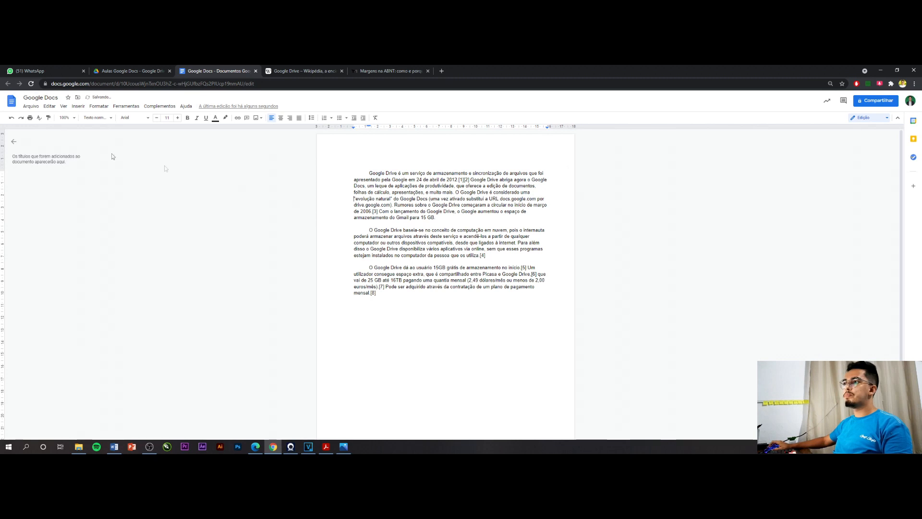
Step: Set the document zoom to 150% and look over the enlarged page
left_click(74, 118)
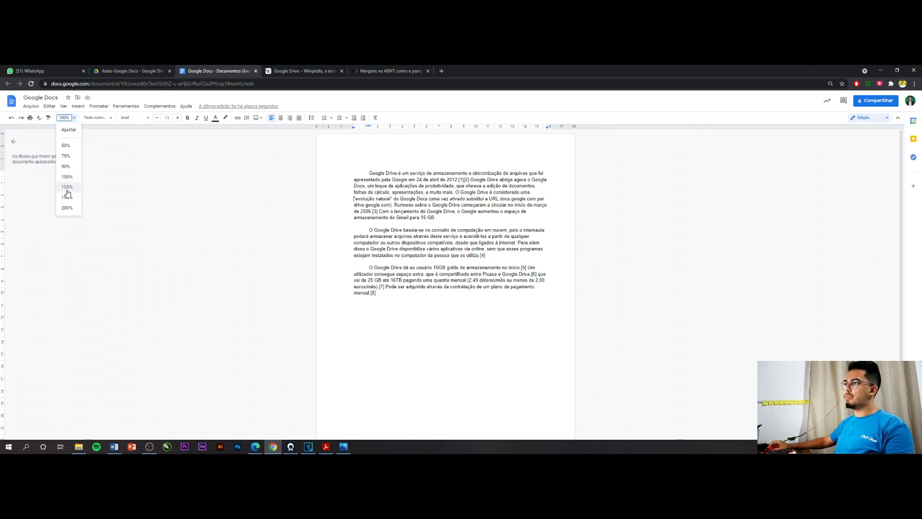
left_click(68, 197)
scroll(402, 231, "down", 3)
scroll(402, 232, "up", 3)
Step: Try another enlarged zoom level, then set the document zoom to 75%
left_click(72, 117)
left_click(68, 191)
left_click(72, 118)
left_click(71, 160)
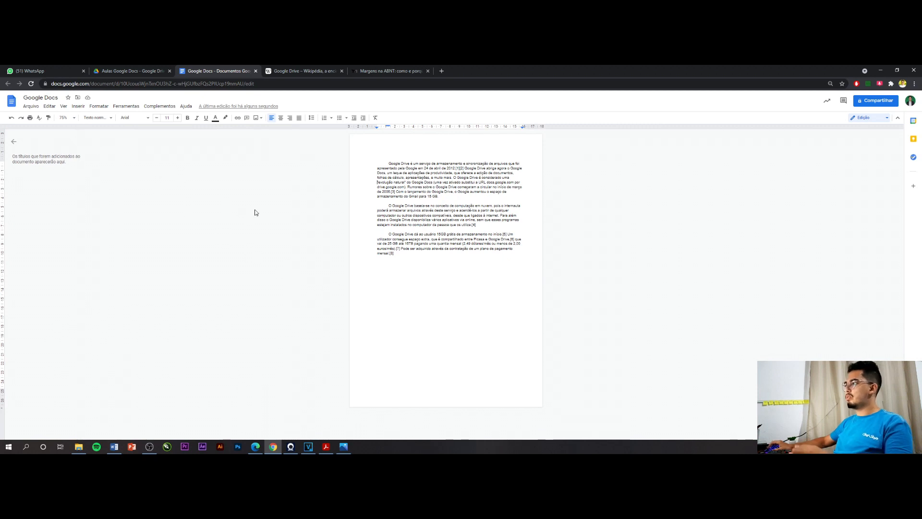
Step: Set the document zoom to 125% and look over the available paragraph styles without applying one
left_click(73, 119)
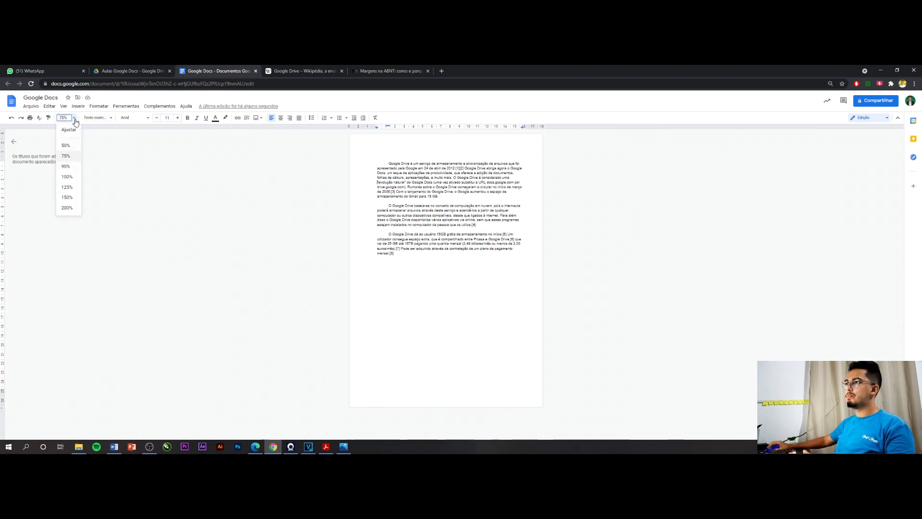
left_click(69, 186)
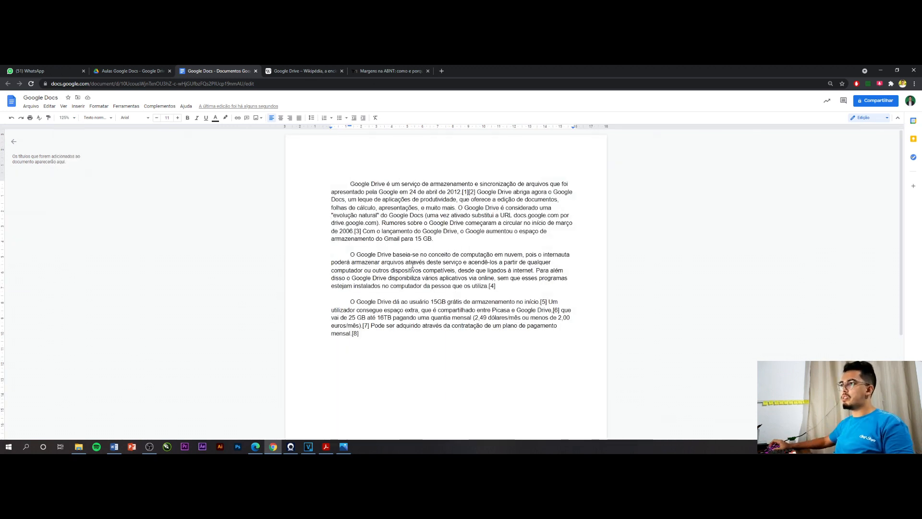
left_click(98, 117)
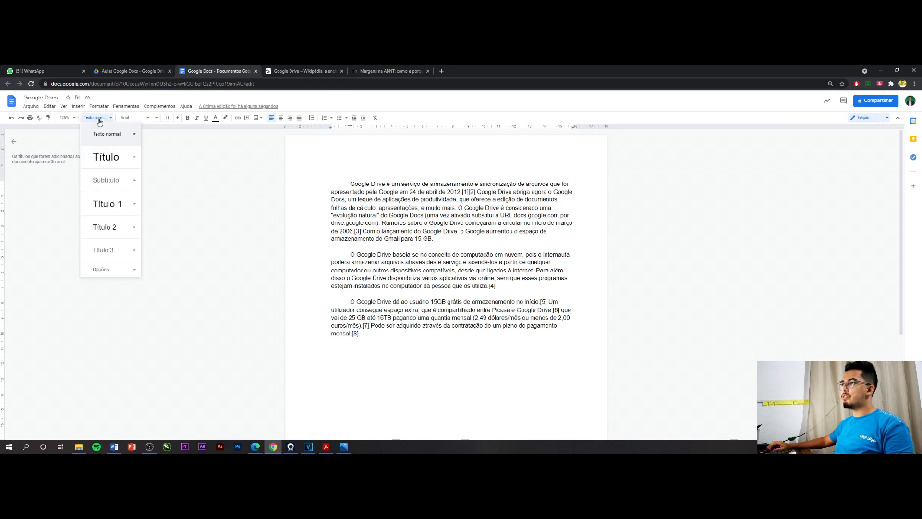
left_click(232, 158)
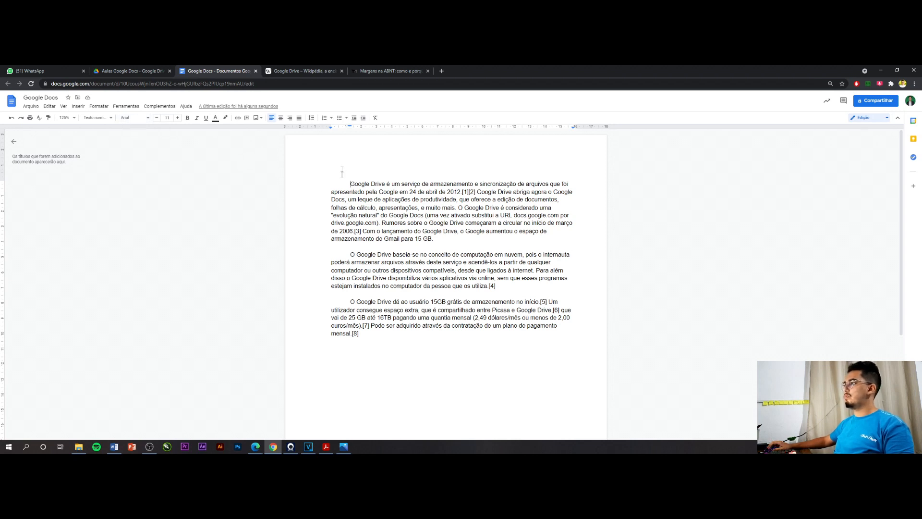
Step: Look over the additional fonts and set the first paragraph's font to Times New Roman
left_click_drag(350, 184, 436, 241)
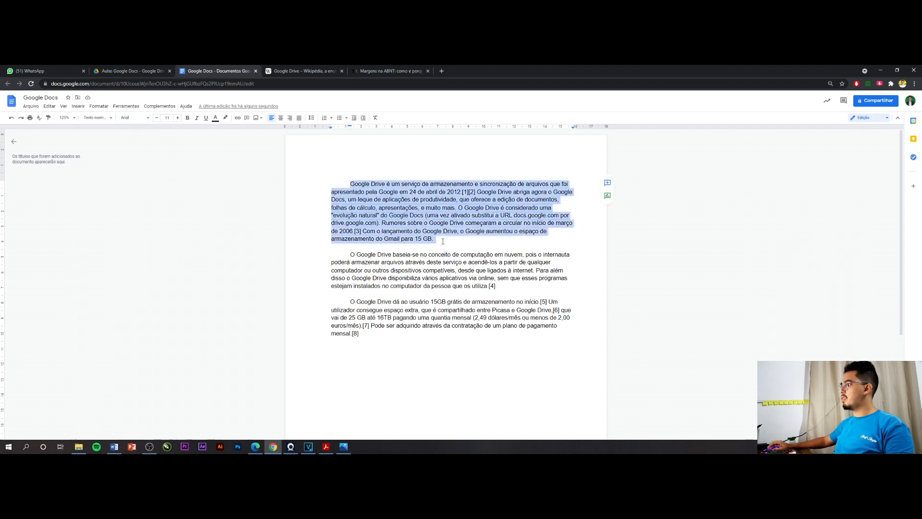
left_click(147, 119)
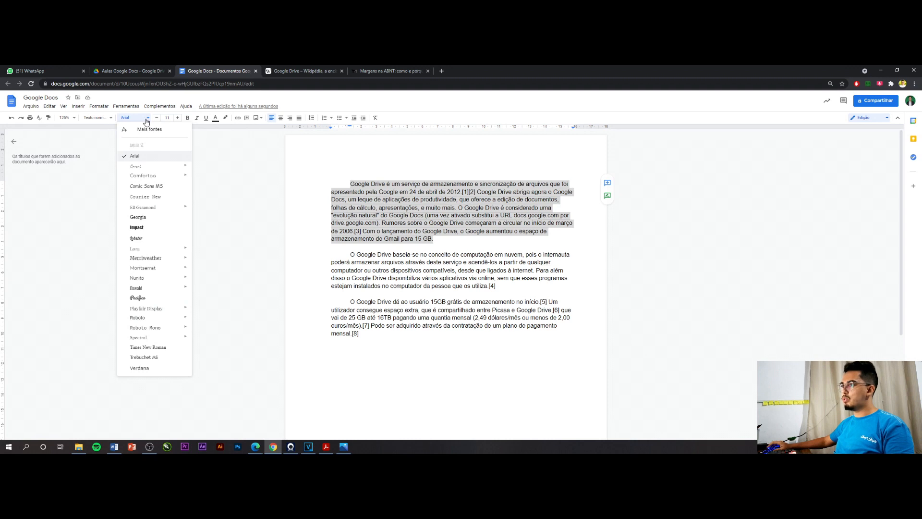
left_click(136, 119)
left_click(136, 120)
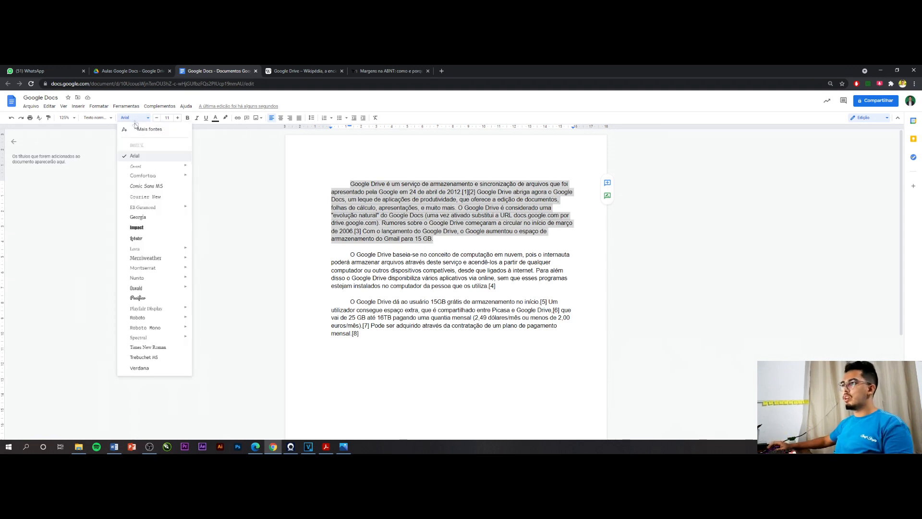
left_click(143, 129)
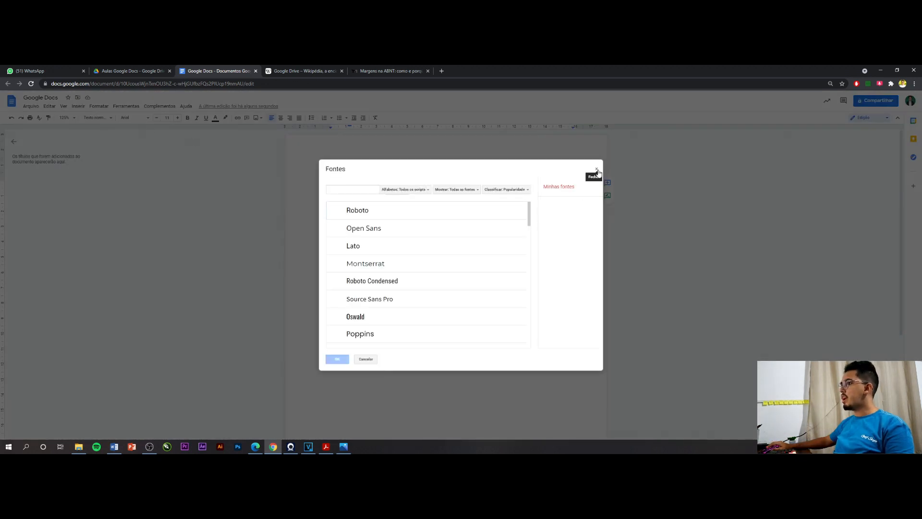
left_click(597, 170)
left_click(149, 119)
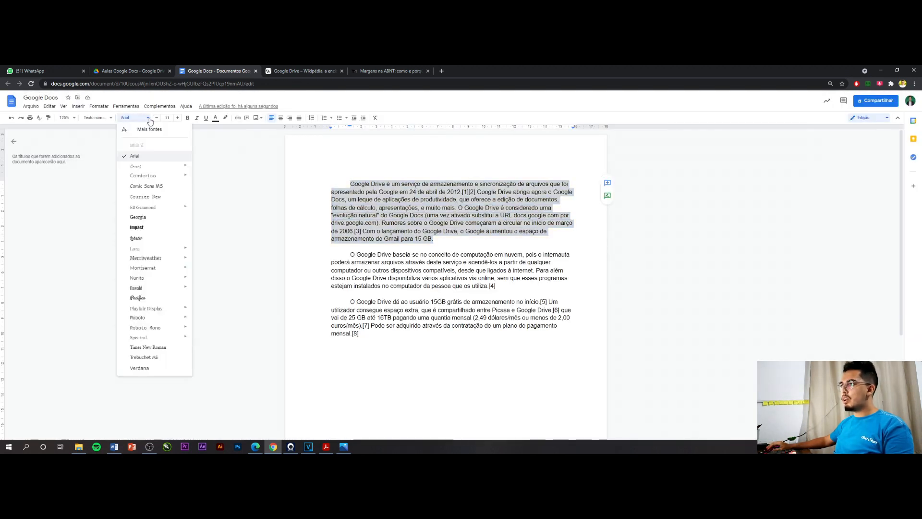
left_click(155, 349)
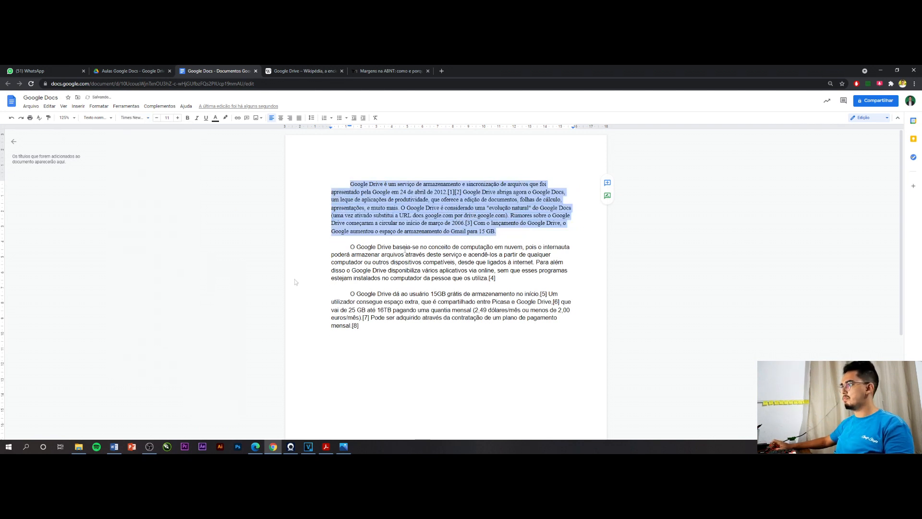
left_click(446, 230)
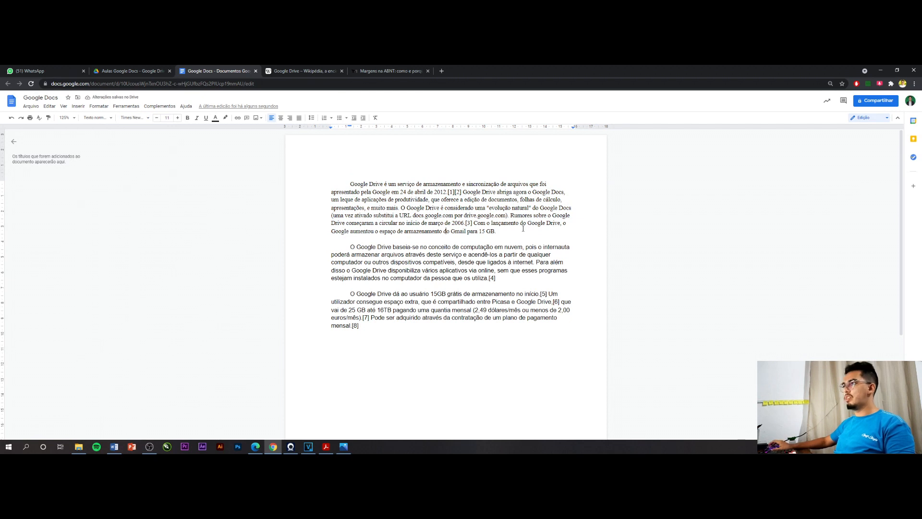
left_click_drag(513, 234, 505, 235)
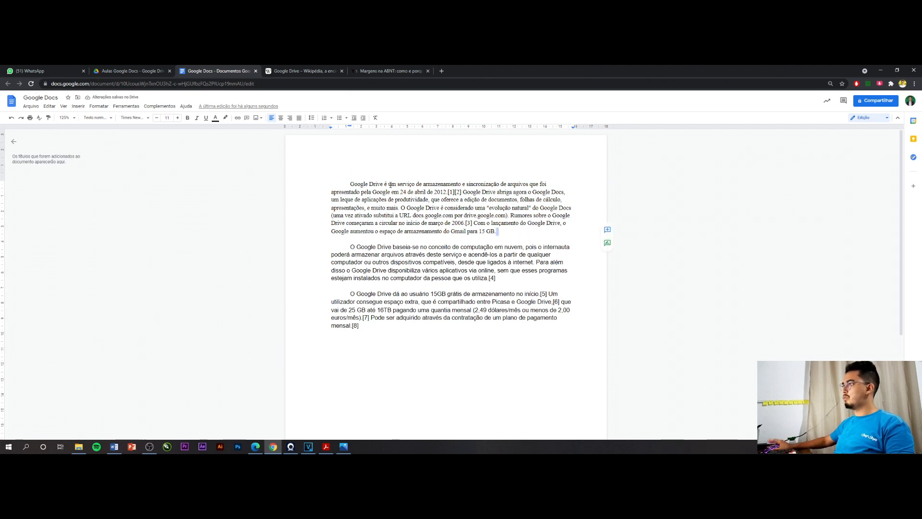
left_click(503, 231)
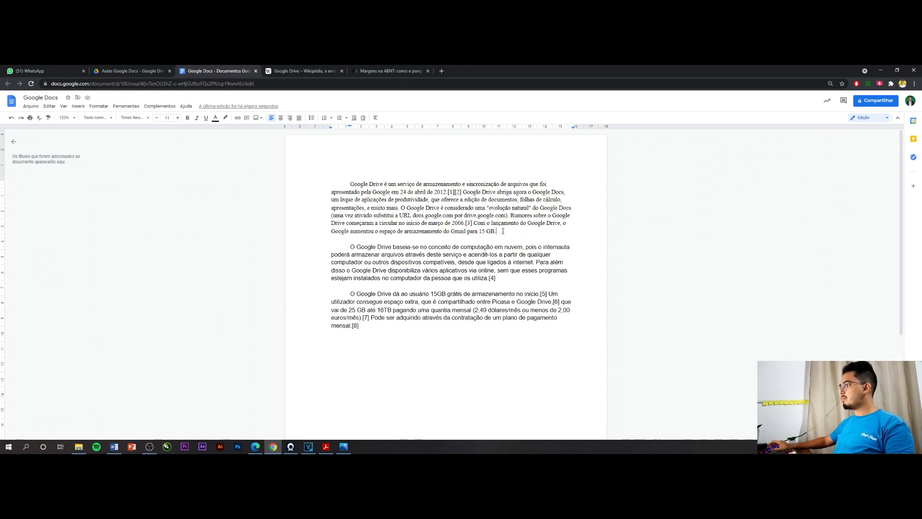
left_click_drag(503, 231, 350, 184)
left_click(409, 216)
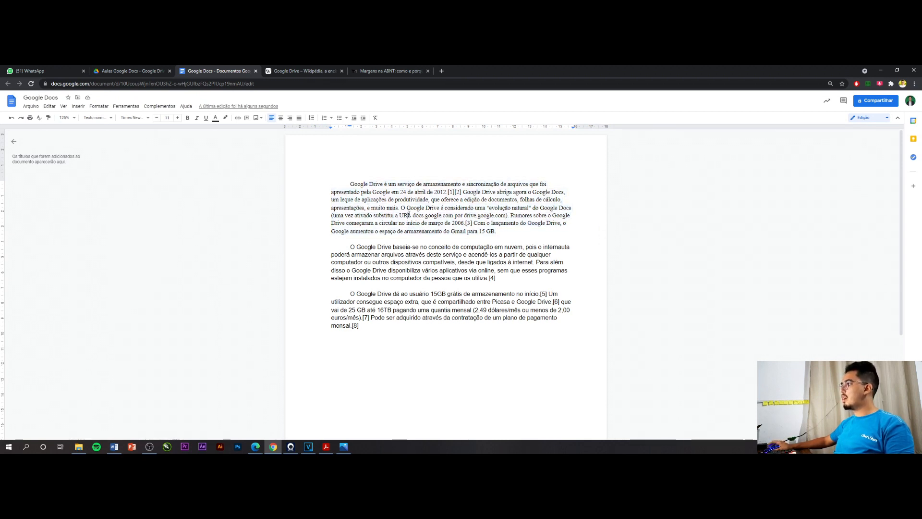
Step: Make the opening words "Google Drive é um serviço de armazenamento" bold, italic, underlined and bright green
left_click_drag(351, 184, 462, 183)
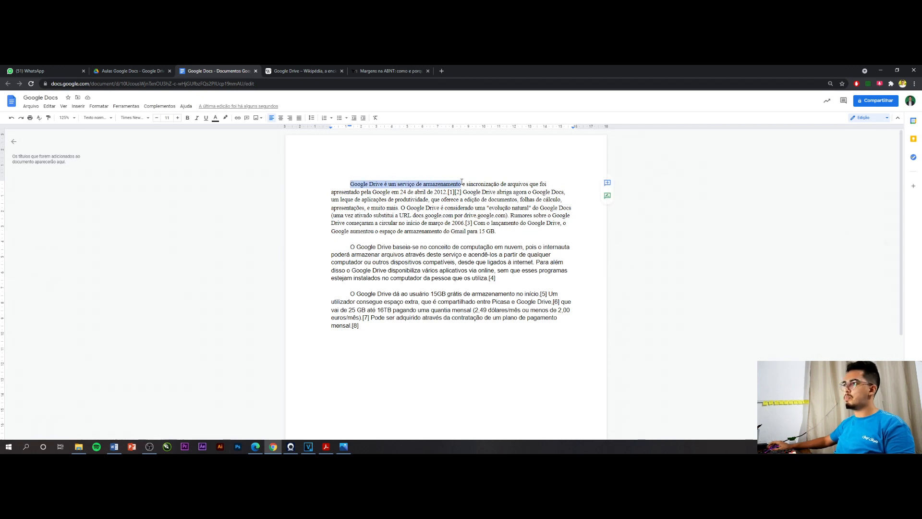
left_click(189, 118)
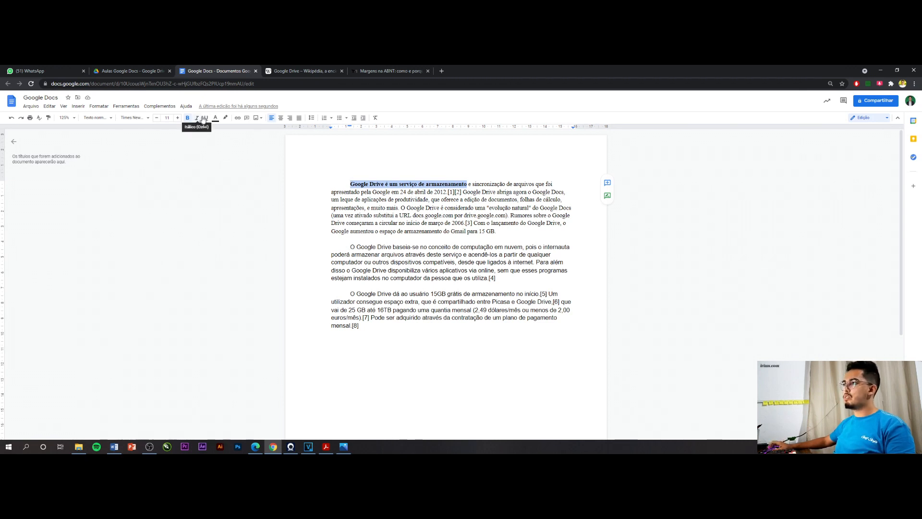
left_click(198, 123)
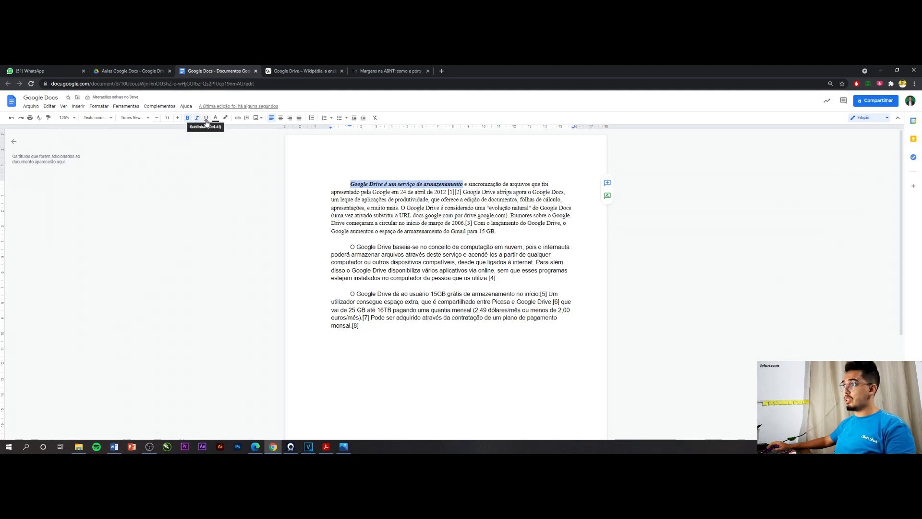
left_click(207, 122)
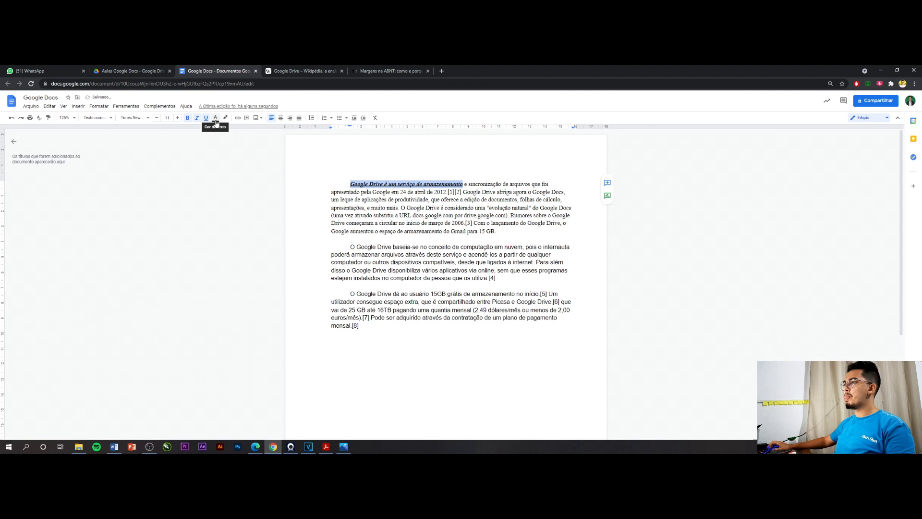
left_click(216, 123)
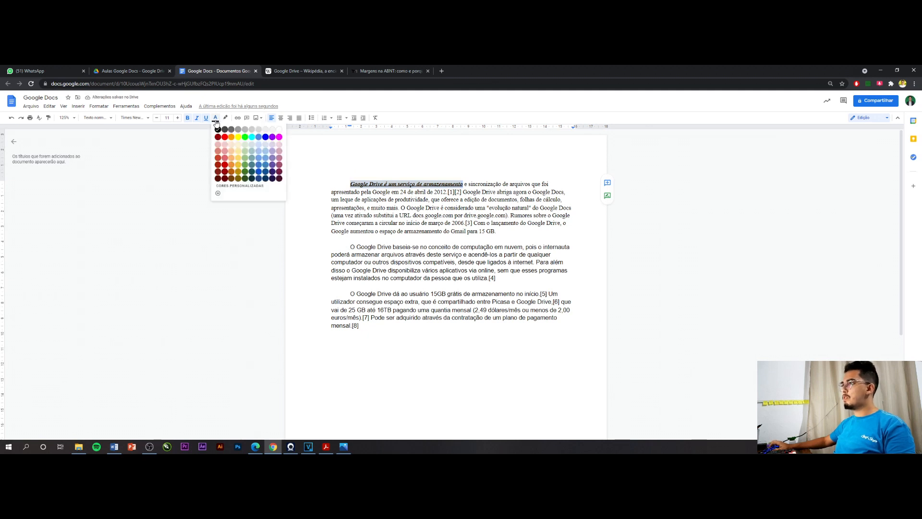
left_click(245, 138)
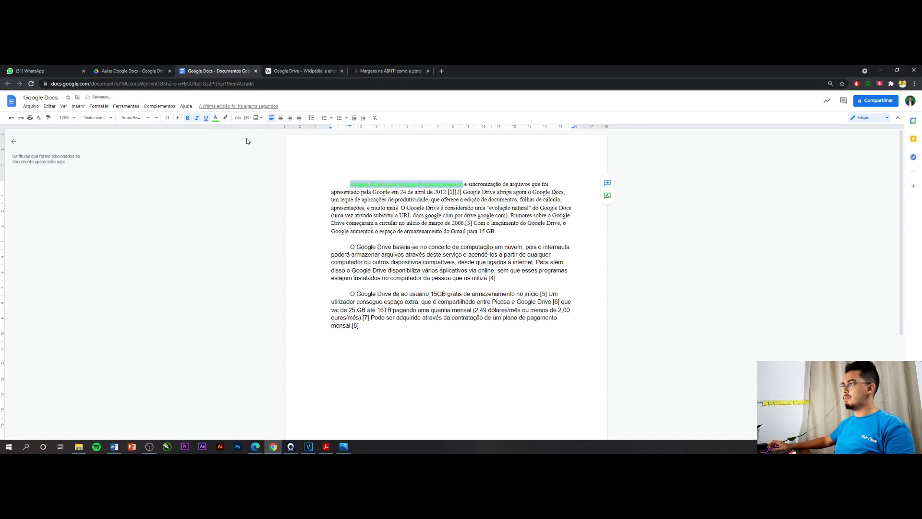
left_click(379, 193)
Step: Apply a black highlight to the opening words "Google Drive é um serviço de armazenamento"
left_click_drag(350, 184, 465, 185)
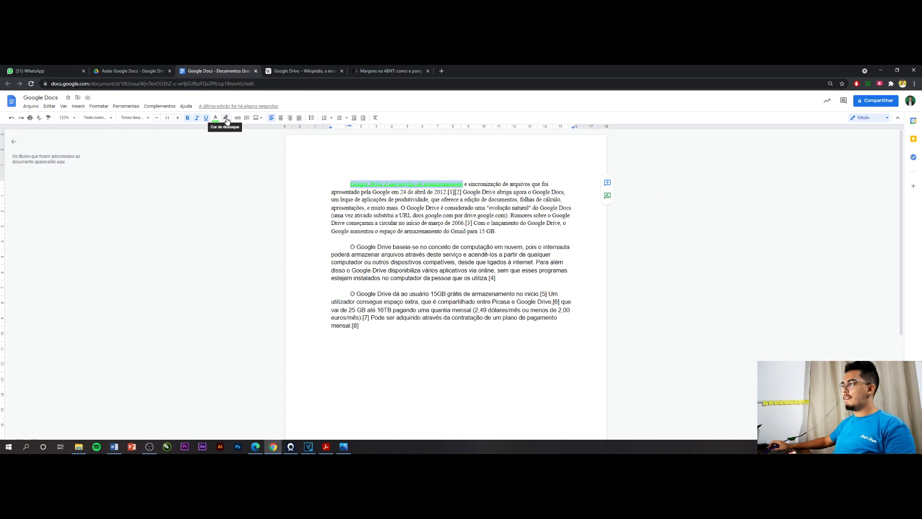
left_click(225, 119)
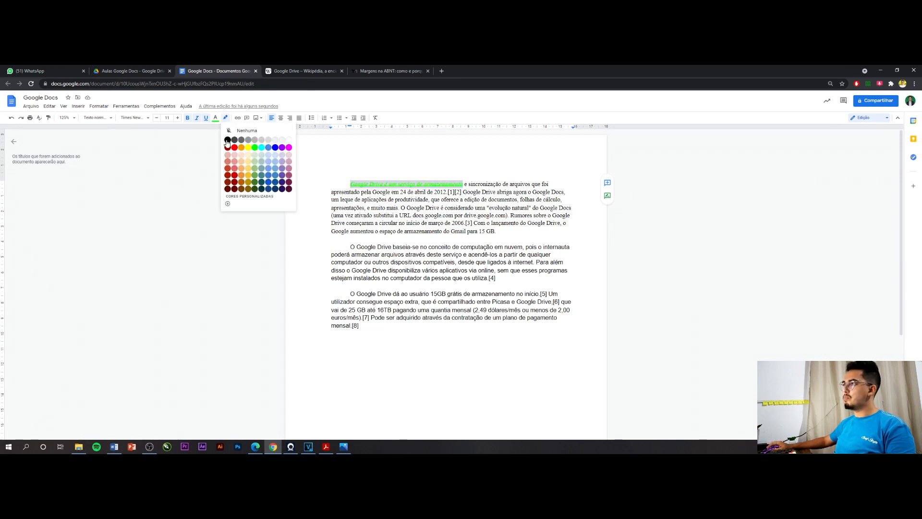
left_click(227, 141)
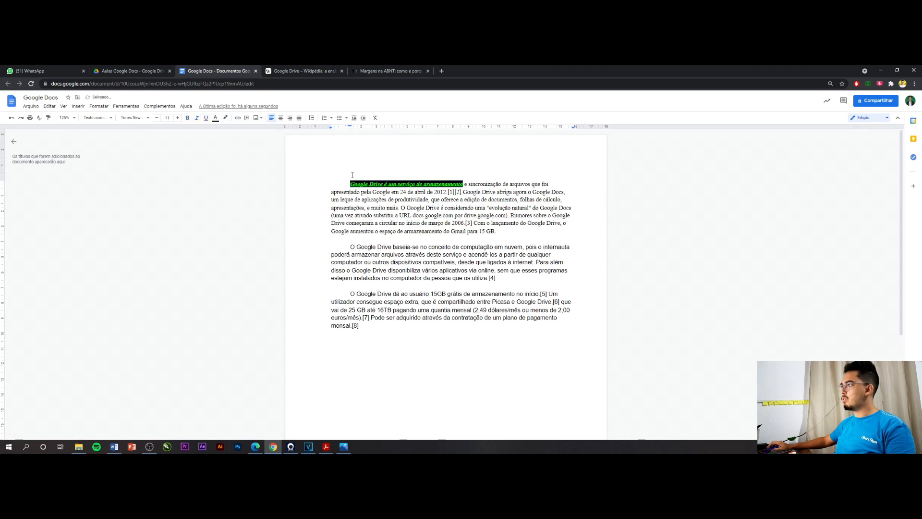
Step: Set the font size of the highlighted opening words "Google Drive é um serviço de armazenamento" to 12
left_click_drag(350, 183, 464, 184)
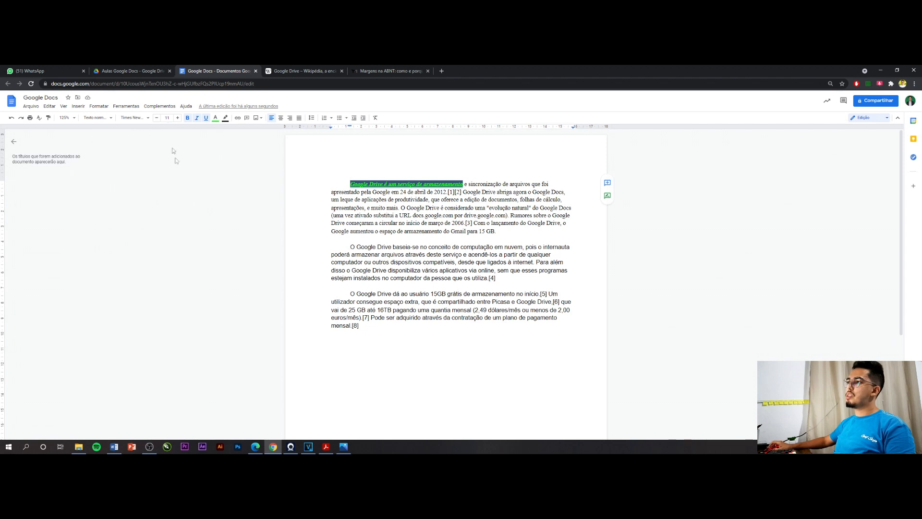
left_click(167, 118)
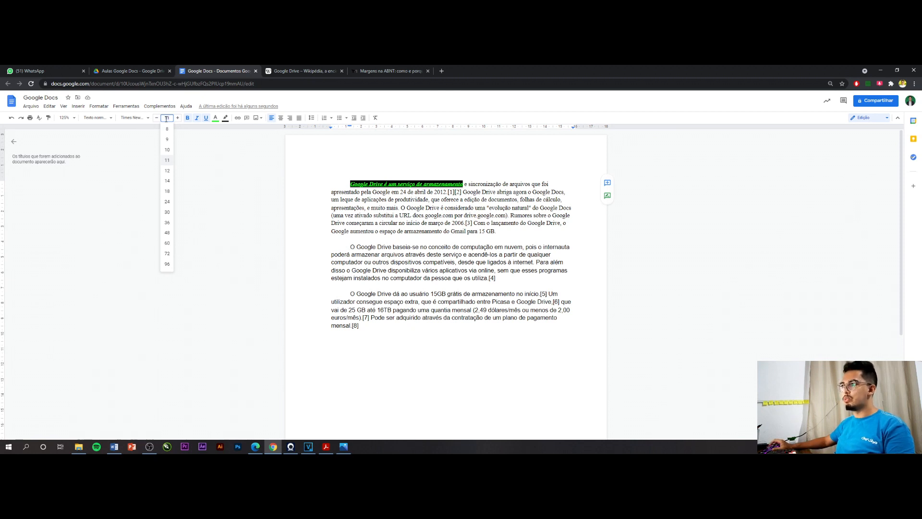
left_click(168, 170)
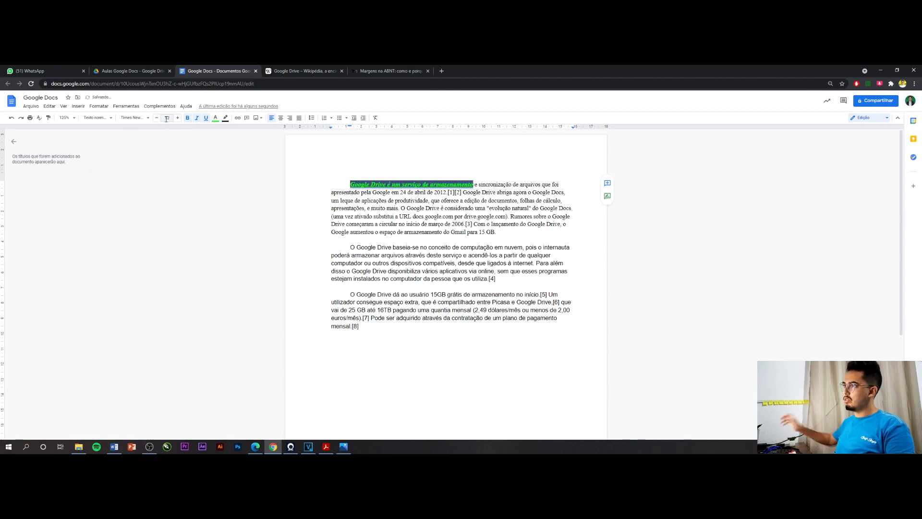
left_click(471, 247)
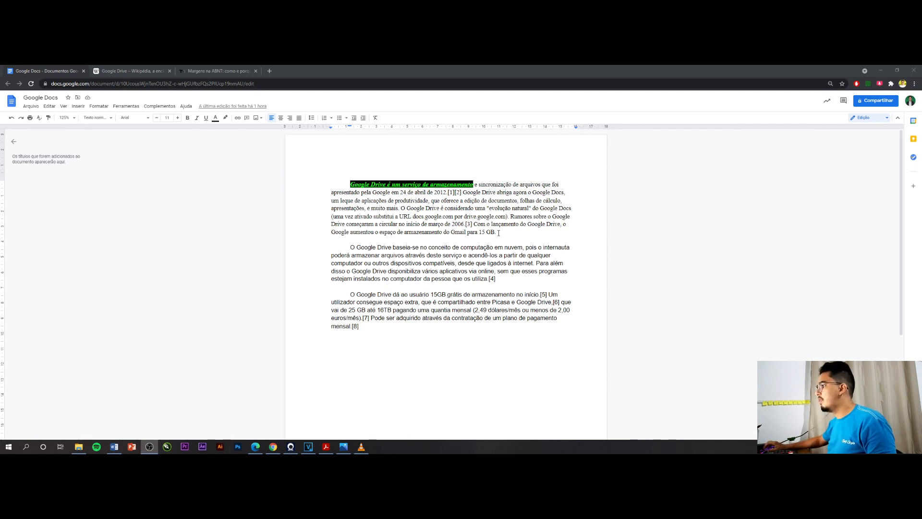
Step: Link "Gmail para 15 GB." at the end of the first paragraph to the "Gmail - Google" result, searching for "GMAIL"
left_click_drag(498, 232, 453, 233)
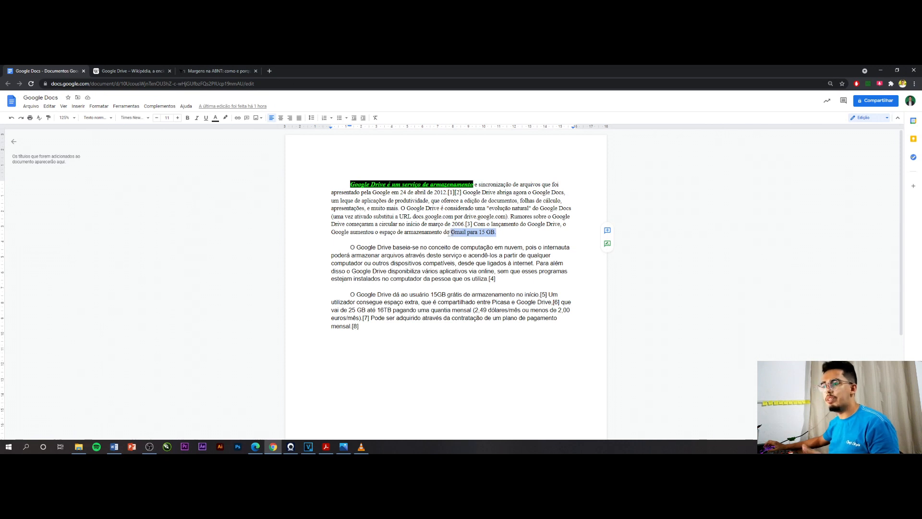
left_click(237, 119)
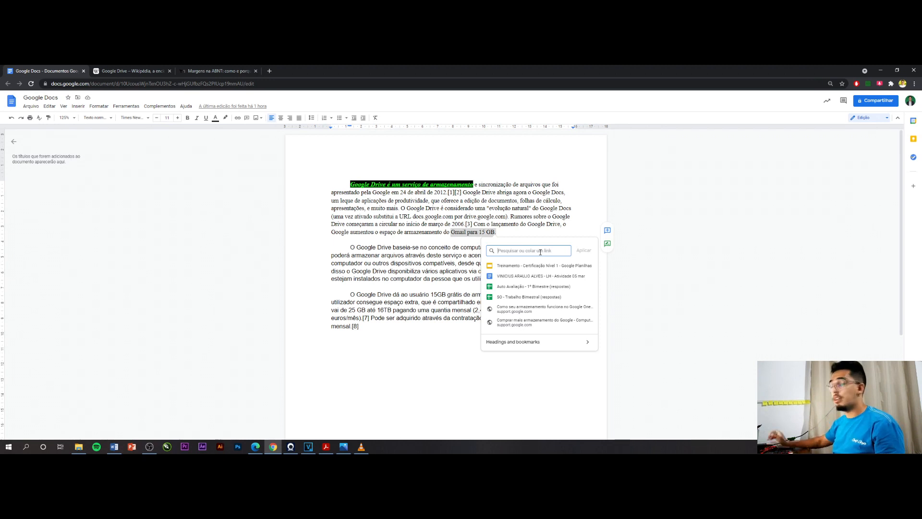
type("GMAIL")
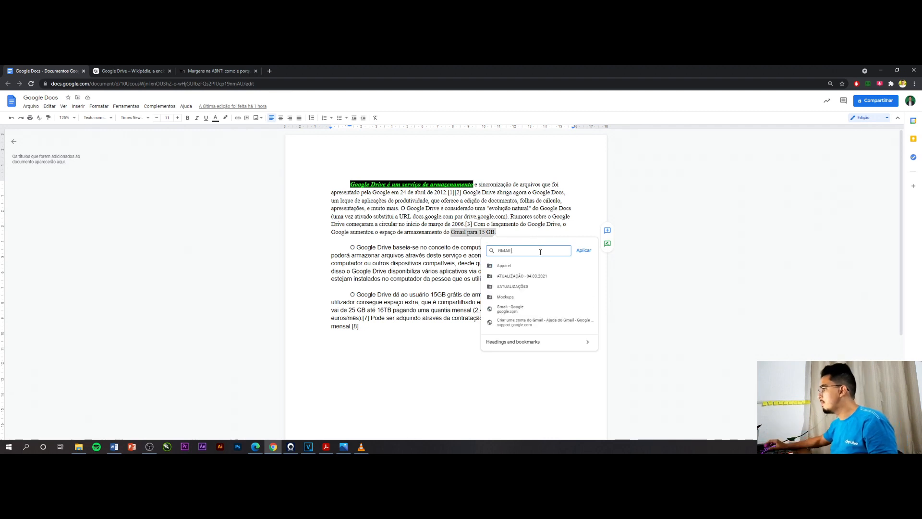
left_click(523, 311)
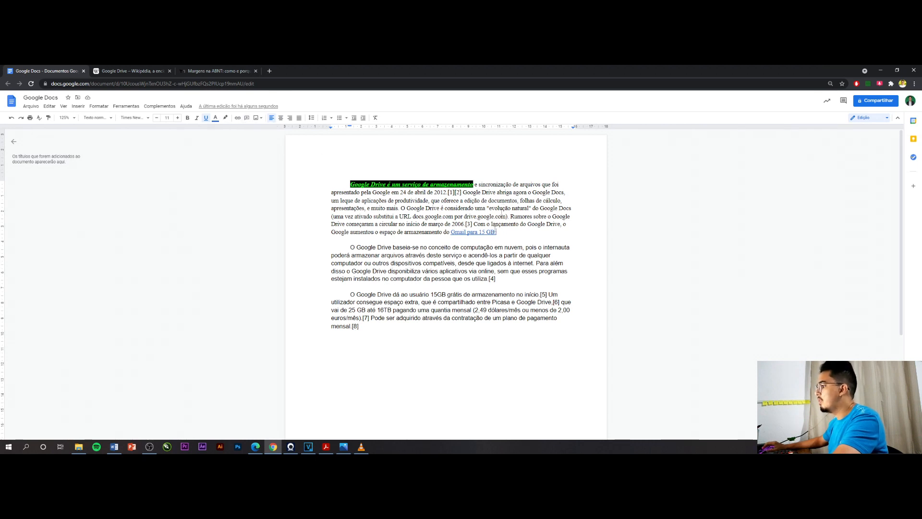
Step: Add the comment "Revisar texto" to the words "O Google Drive dá ao usuário 15GB" in the third paragraph
left_click_drag(350, 294, 447, 294)
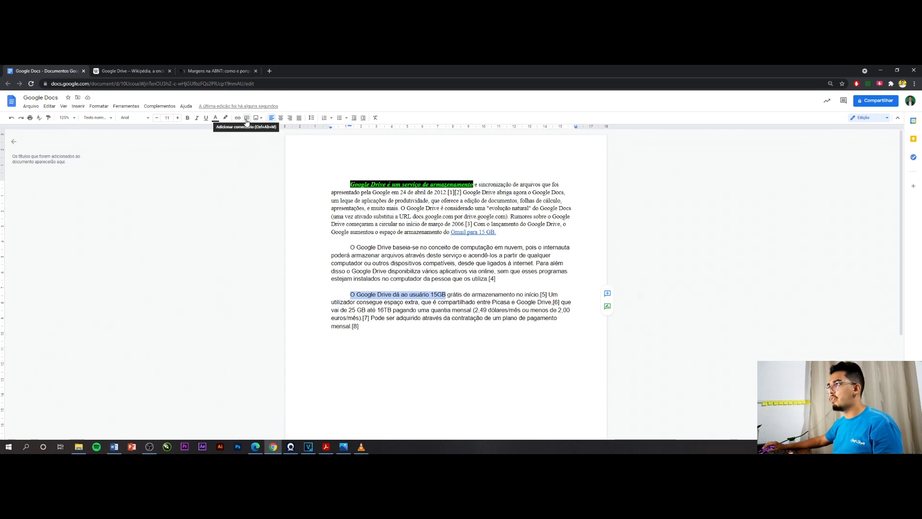
left_click(607, 293)
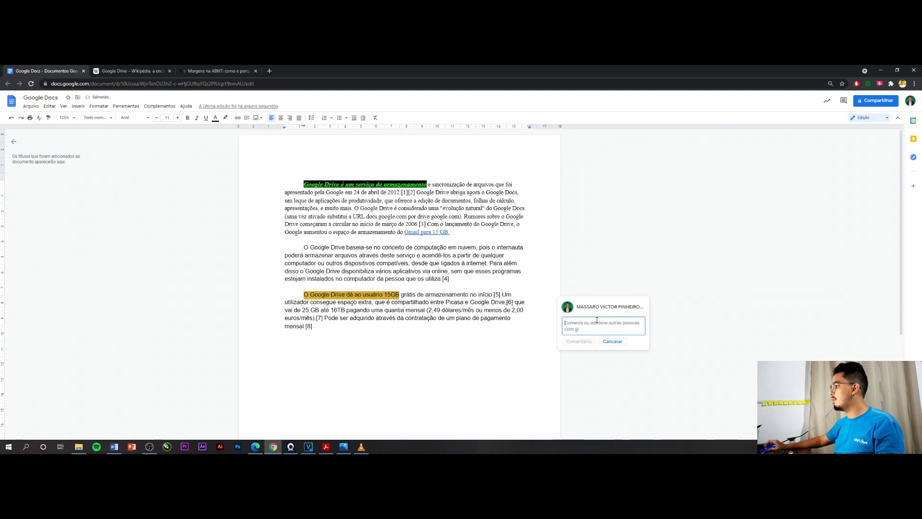
type("rEVISAR")
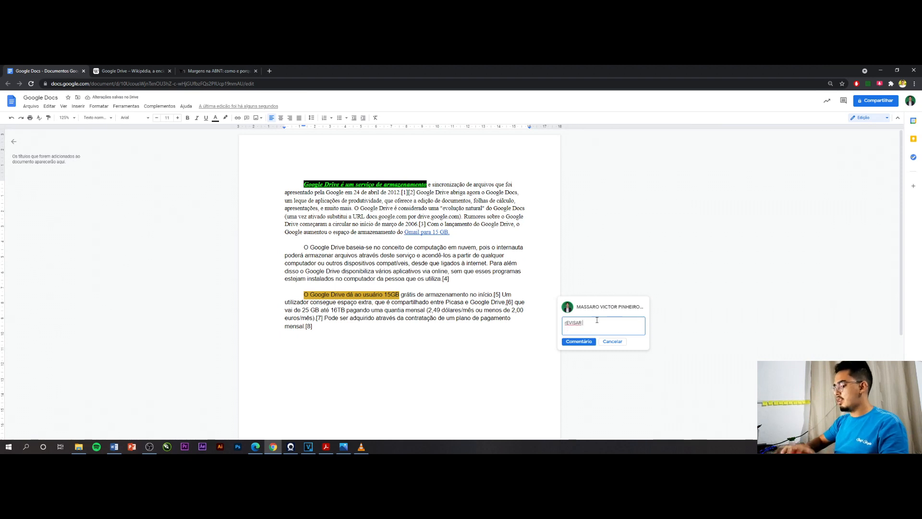
type(" TEXTO")
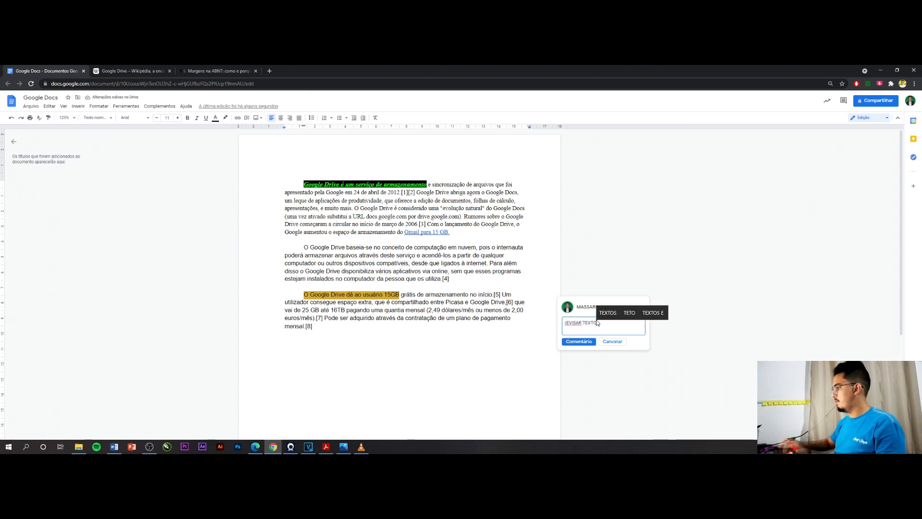
key("ctrl+shift+Left")
key("ctrl+shift+Left")
type("Revisar te")
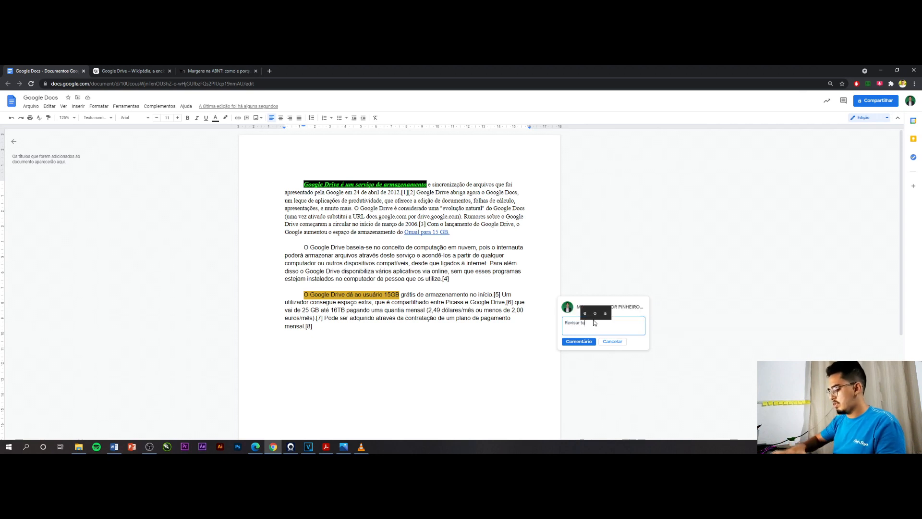
type("xto")
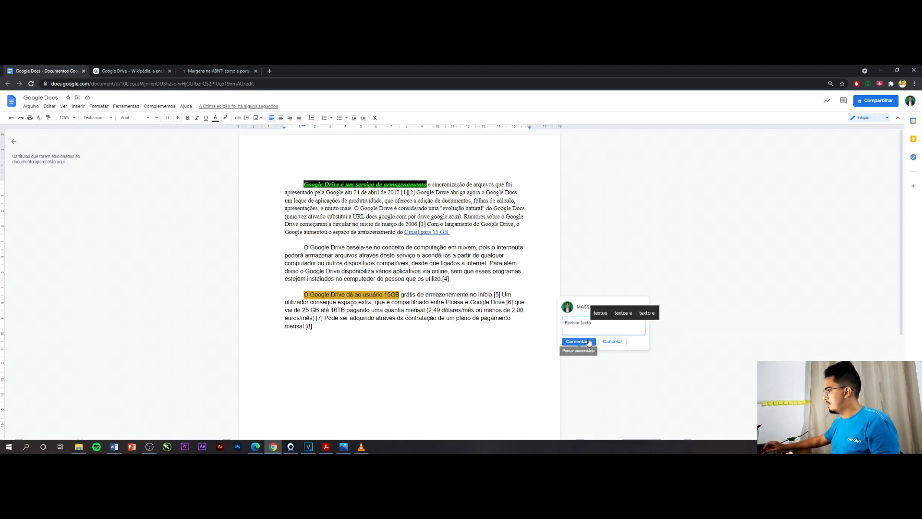
left_click(589, 343)
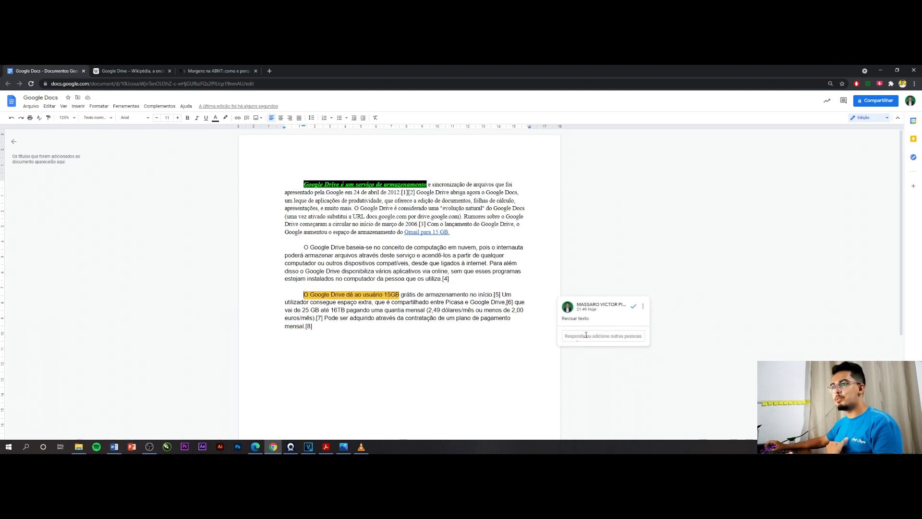
Step: Post the reply "Texto revisado" to the "Revisar texto" comment
left_click(586, 335)
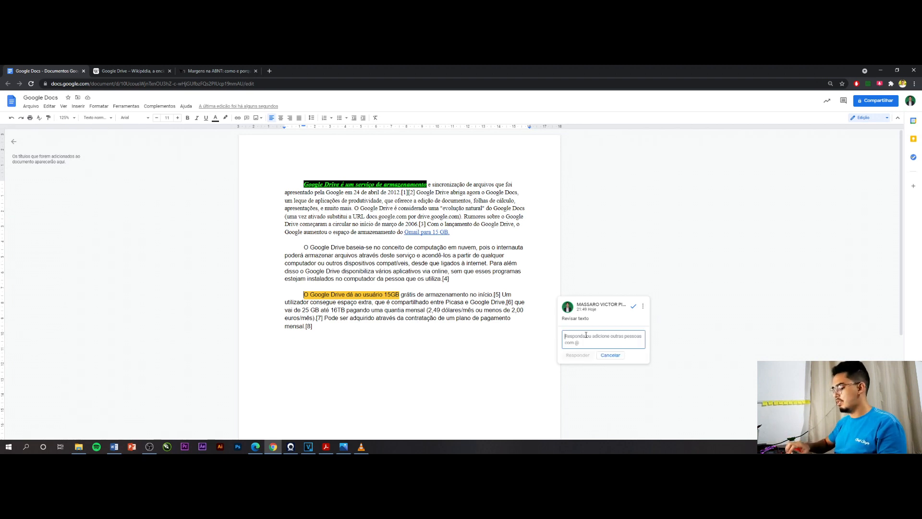
type("Texto revisado")
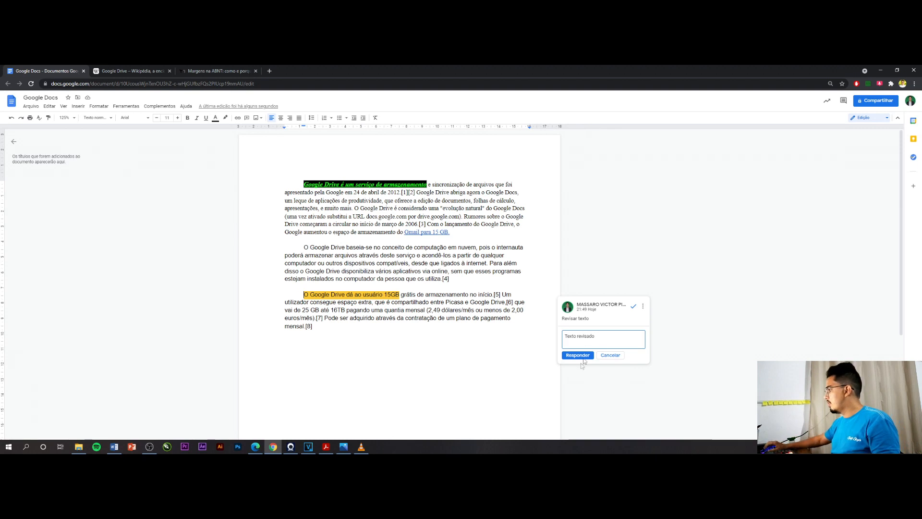
left_click(584, 356)
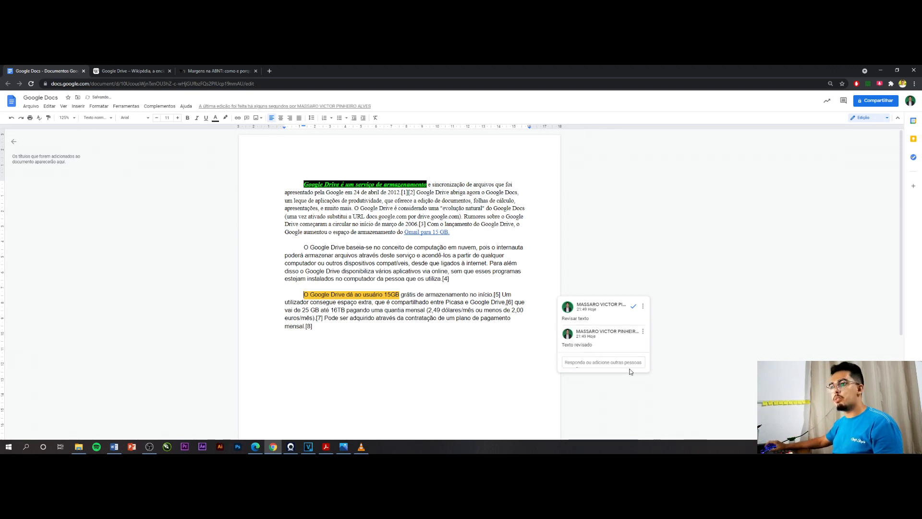
Step: Start another reply with "+" to browse the people who can be mentioned, and clear the reply without choosing anyone
left_click(618, 364)
type("+")
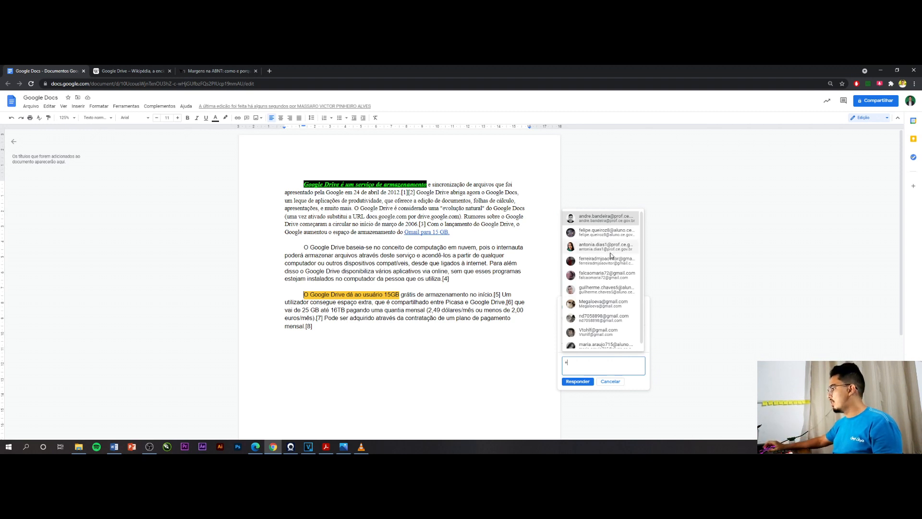
mouse_move(606, 233)
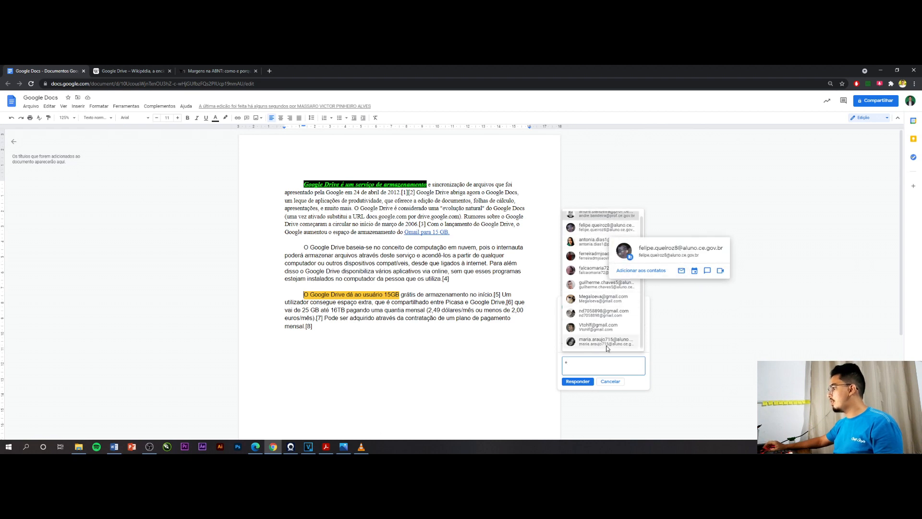
mouse_move(608, 348)
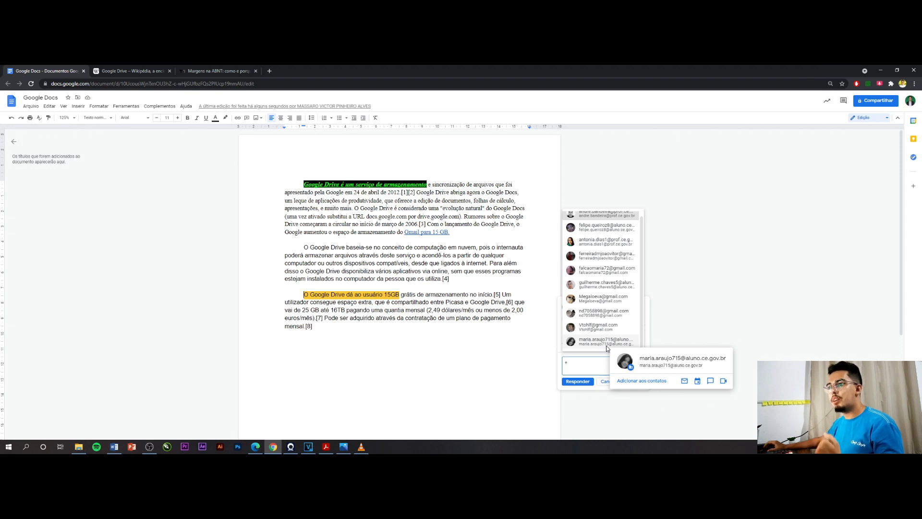
left_click(590, 362)
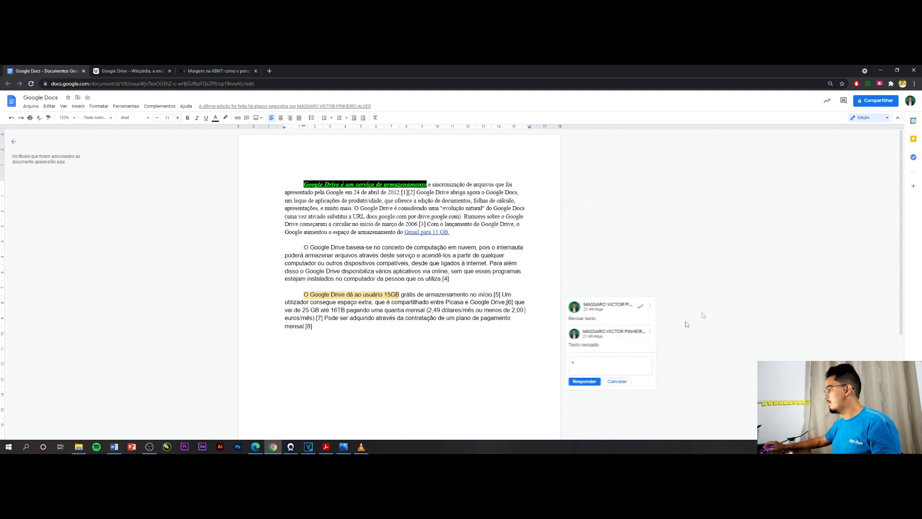
key("BackSpace")
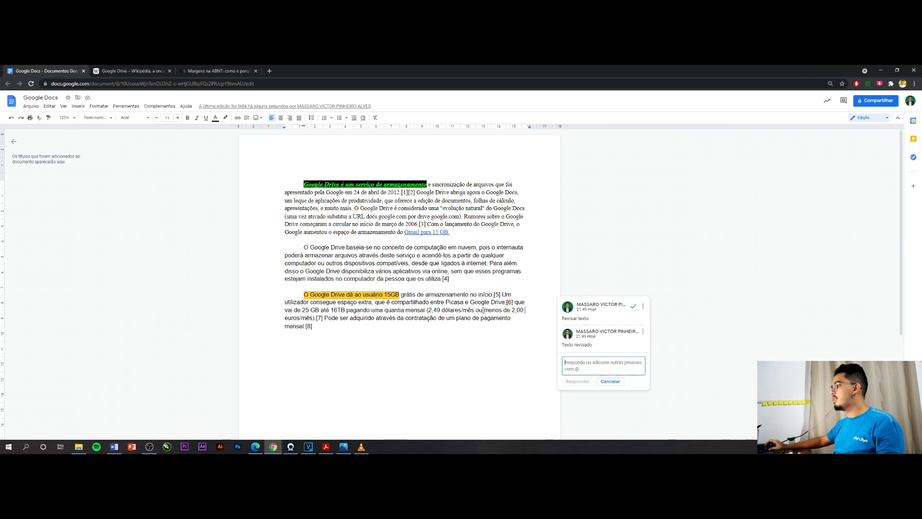
Step: Delete the whole "Revisar texto" comment thread from the third paragraph
left_click(643, 306)
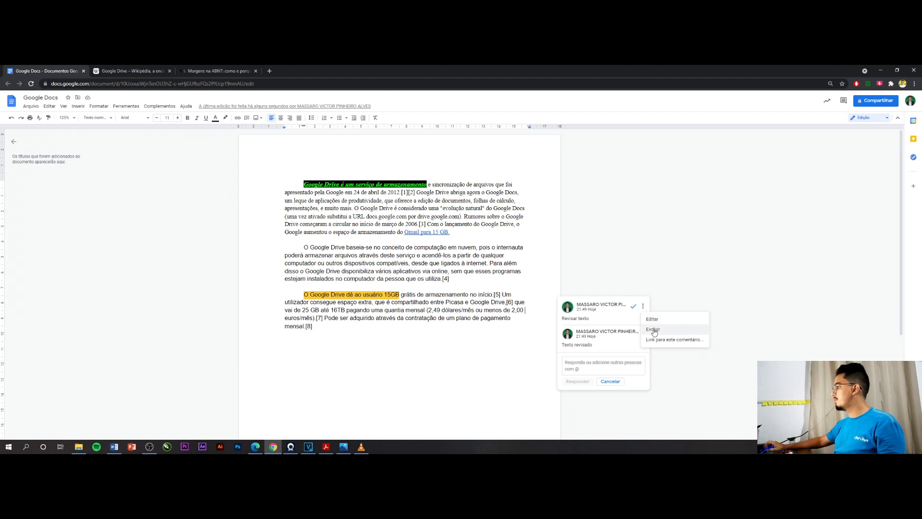
left_click(654, 331)
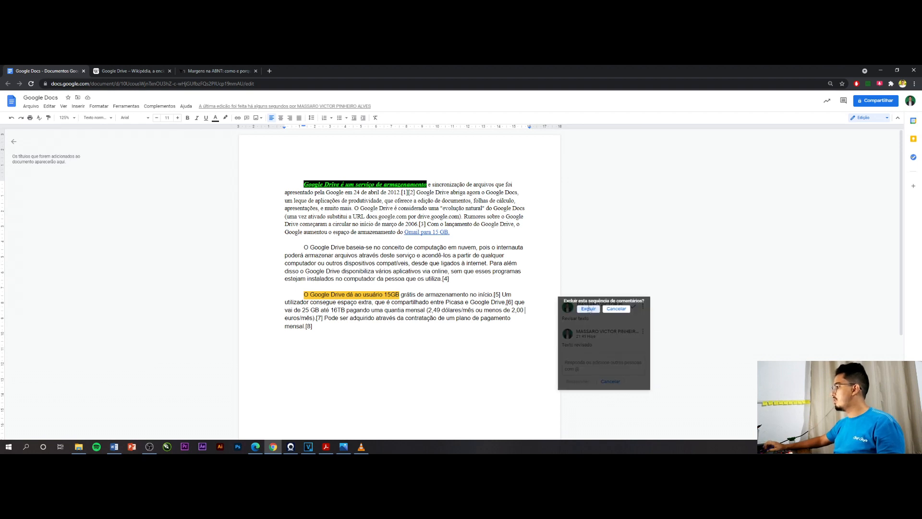
left_click(589, 309)
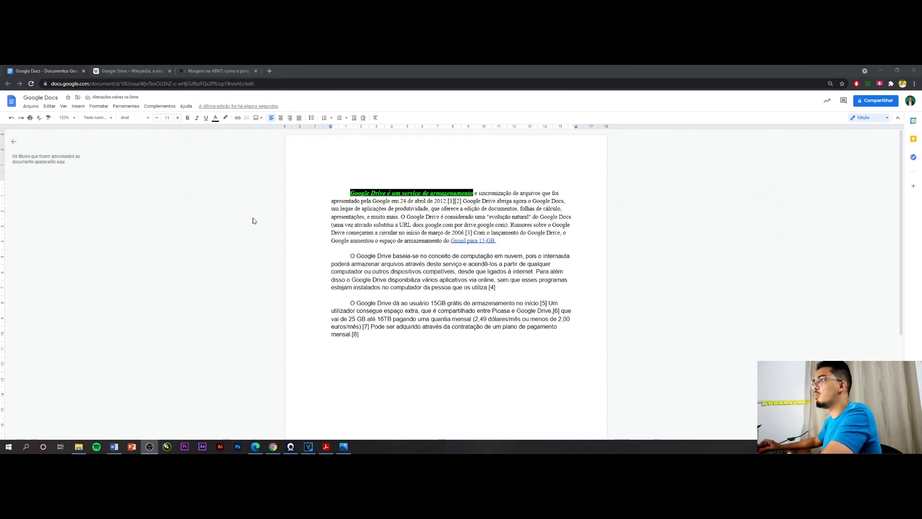
Step: Insert the green and yellow school crest image from the computer's "Logo Maria celia" folder below the third paragraph
left_click(261, 123)
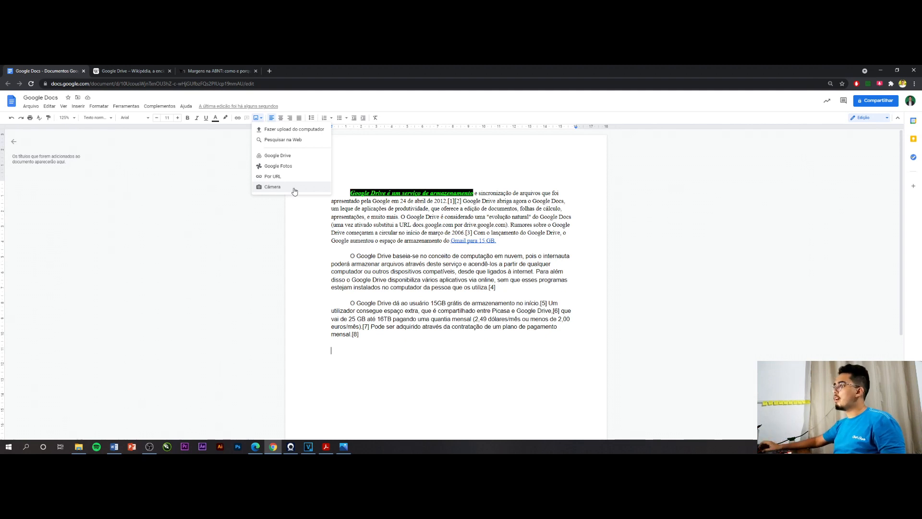
left_click(321, 130)
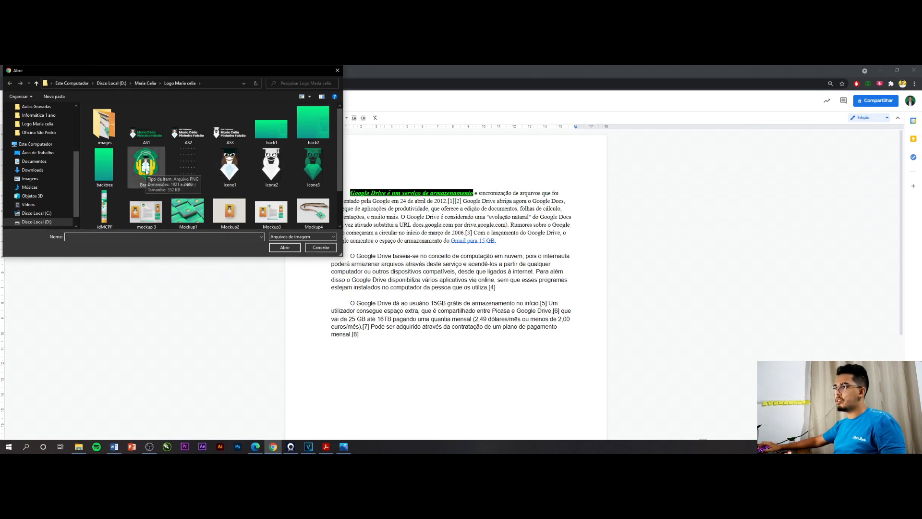
double_click(145, 169)
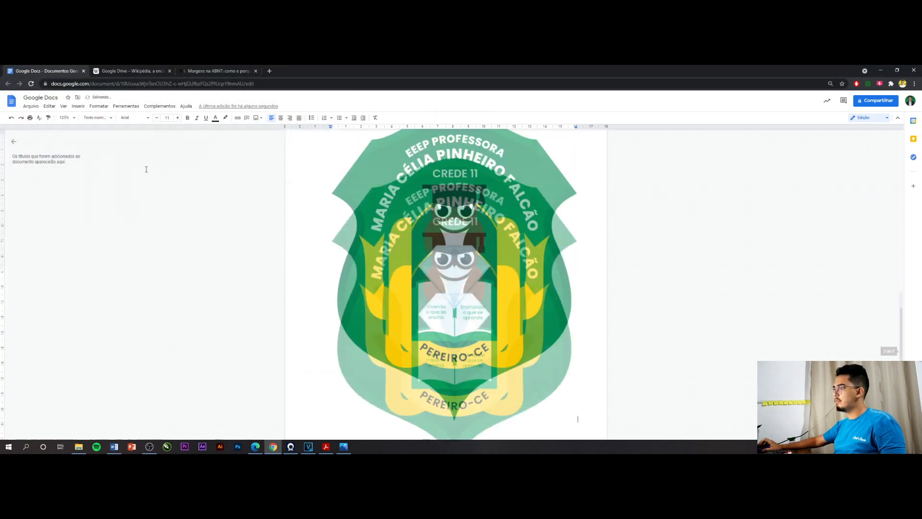
Step: Shrink the crest image proportionally to about 6 cm wide so it fits on the first page under the text
scroll(329, 324, "up", 10)
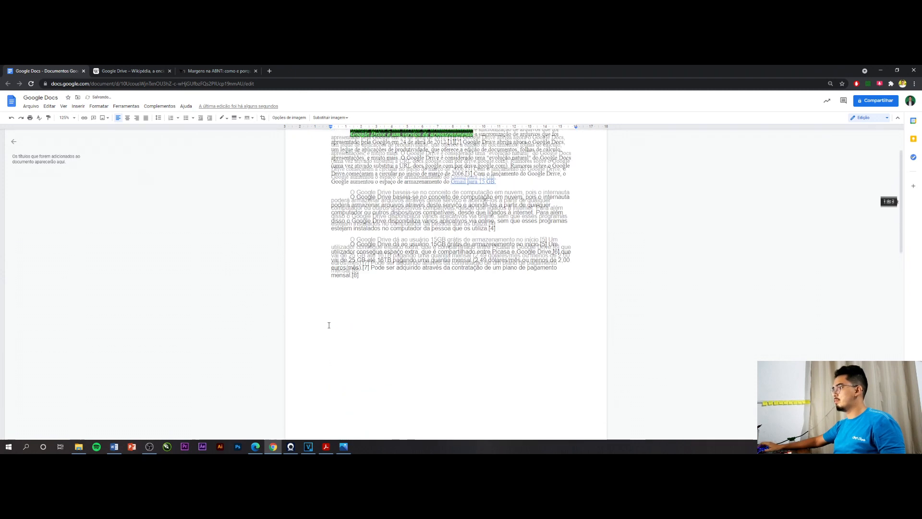
scroll(329, 324, "down", 9)
scroll(329, 325, "down", 2)
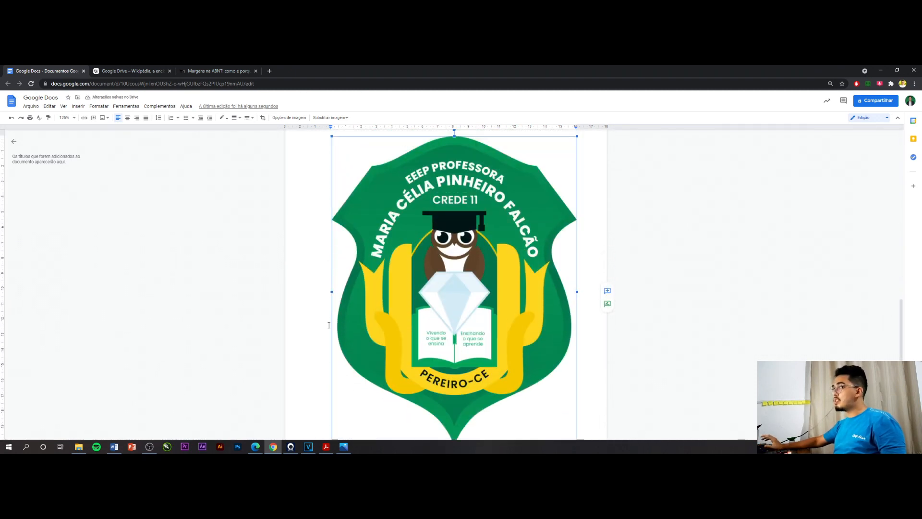
scroll(329, 325, "up", 4)
scroll(329, 325, "down", 8)
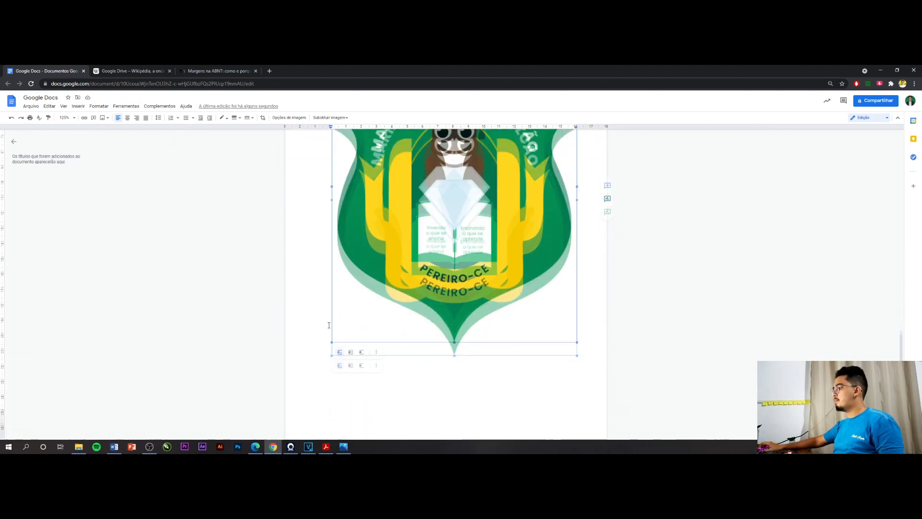
scroll(329, 325, "up", 6)
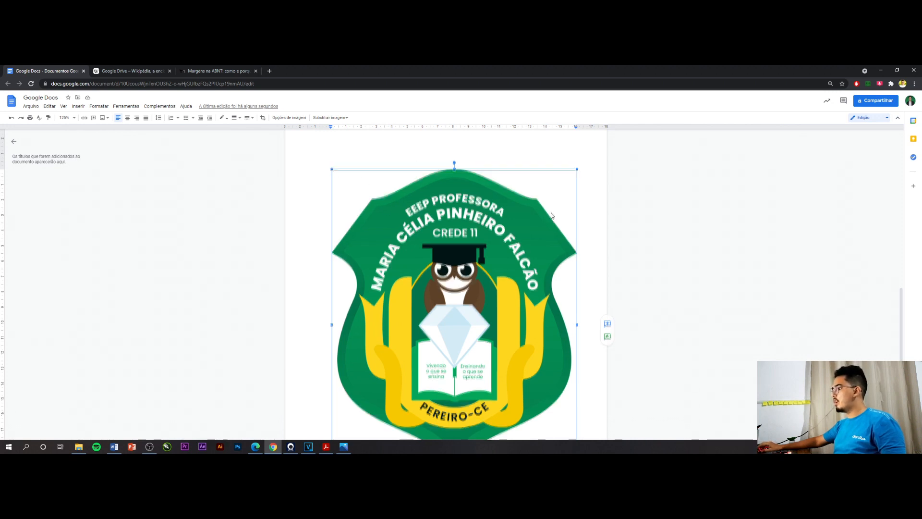
scroll(542, 377, "down", 2)
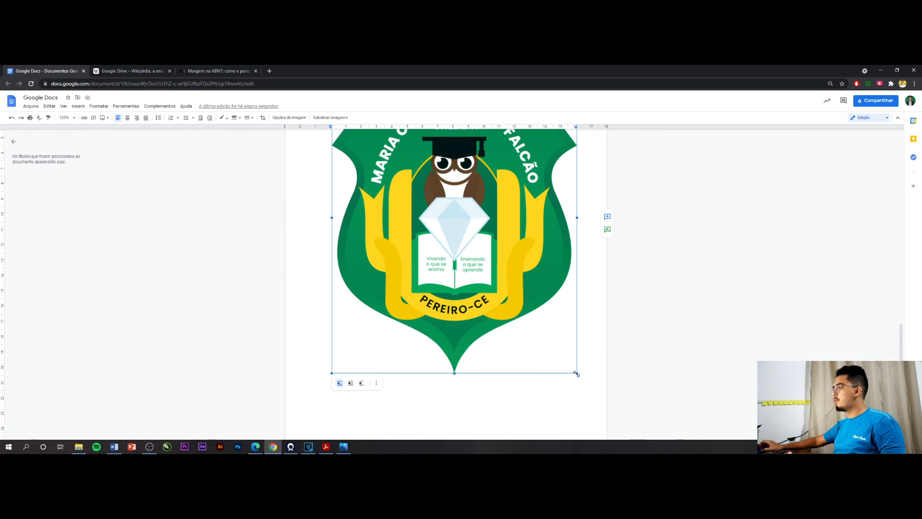
scroll(578, 374, "up", 3)
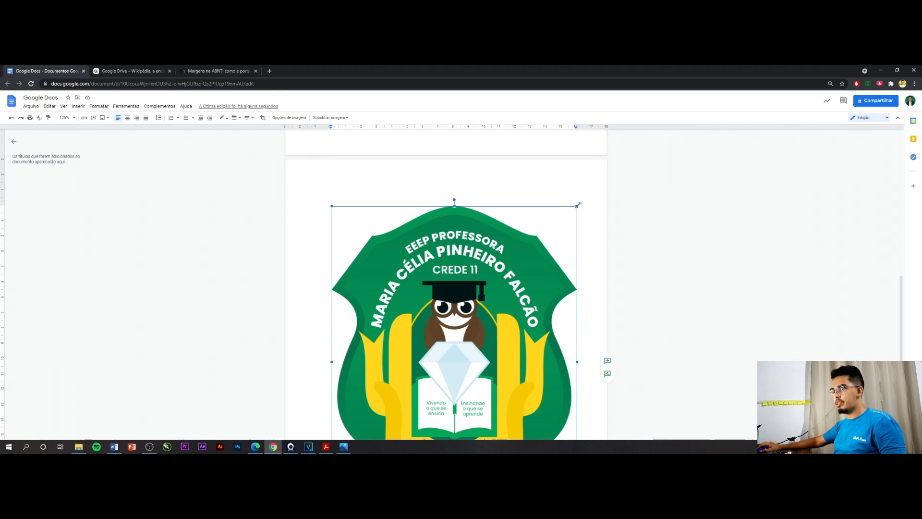
left_click_drag(578, 204, 419, 302)
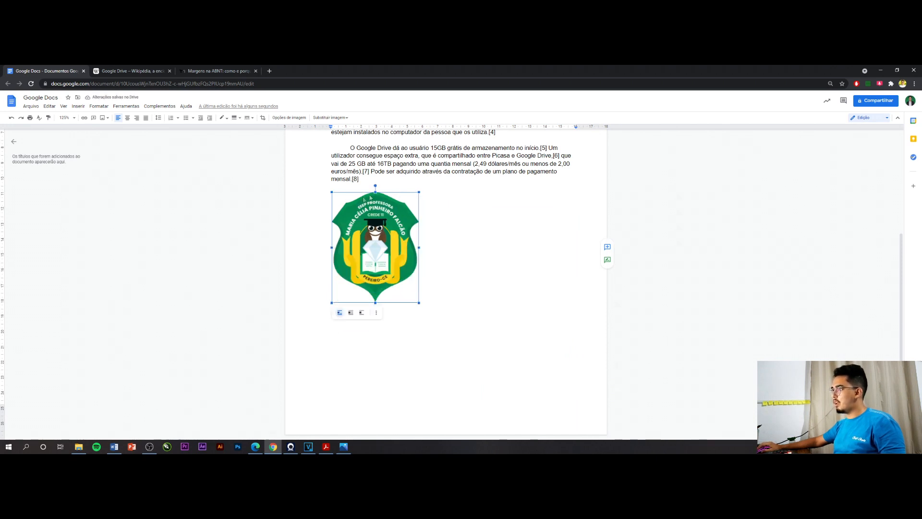
Step: Try narrowing only the width of the crest image, and undo that resize
left_click_drag(332, 248, 396, 244)
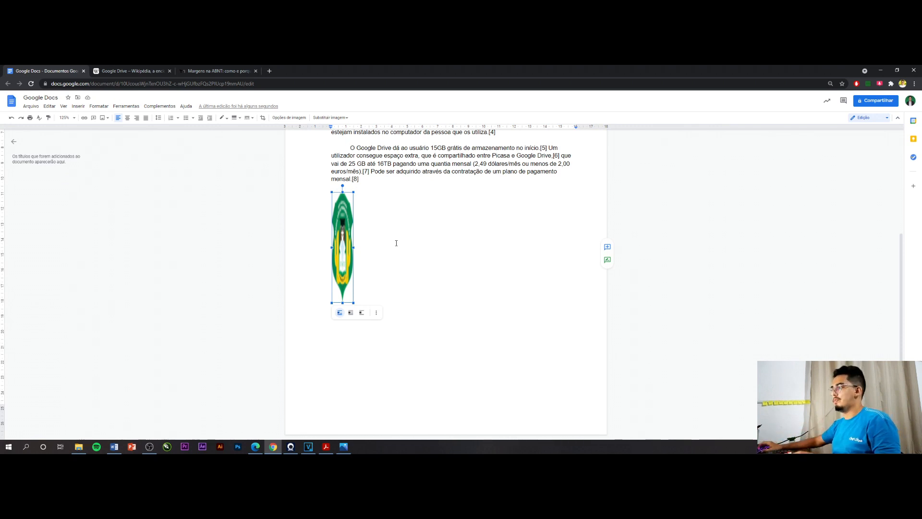
key("ctrl+z")
left_click(469, 250)
scroll(455, 286, "up", 3)
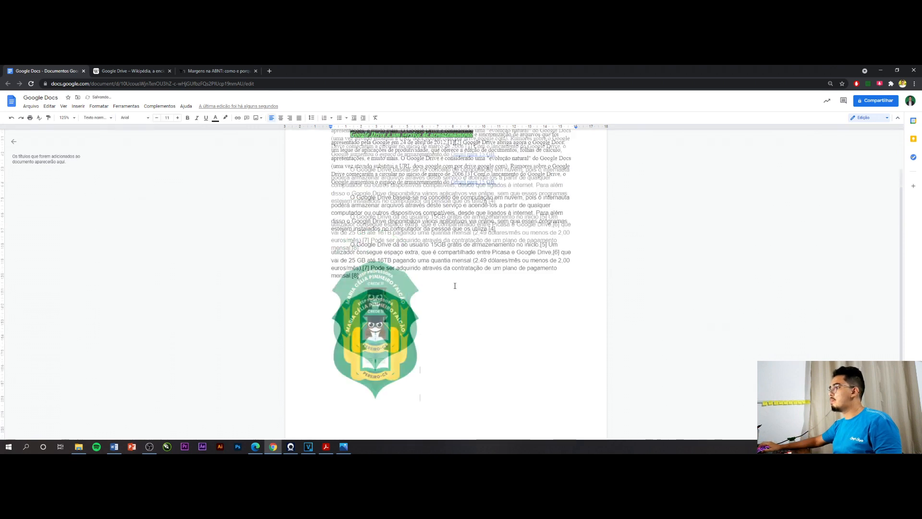
Step: Select the crest image and view the sources offered for replacing it, without choosing one
left_click(392, 331)
scroll(453, 300, "down", 1)
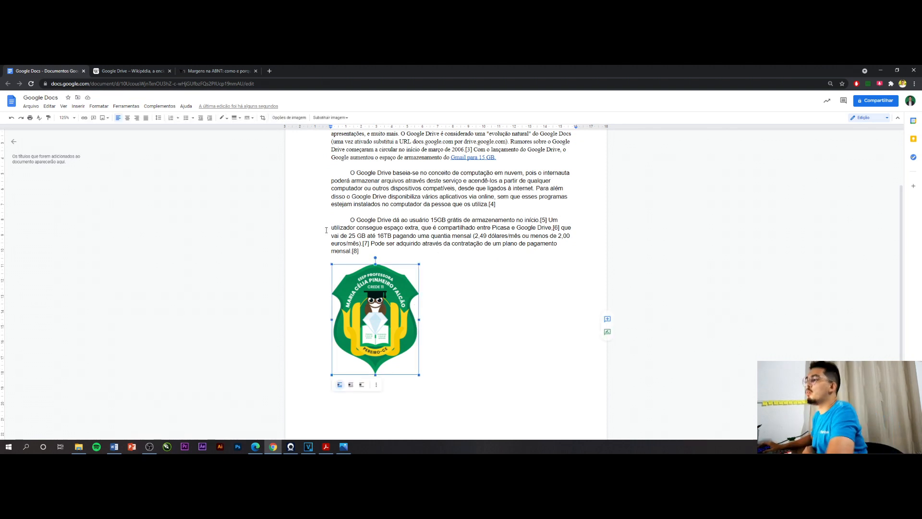
left_click(444, 301)
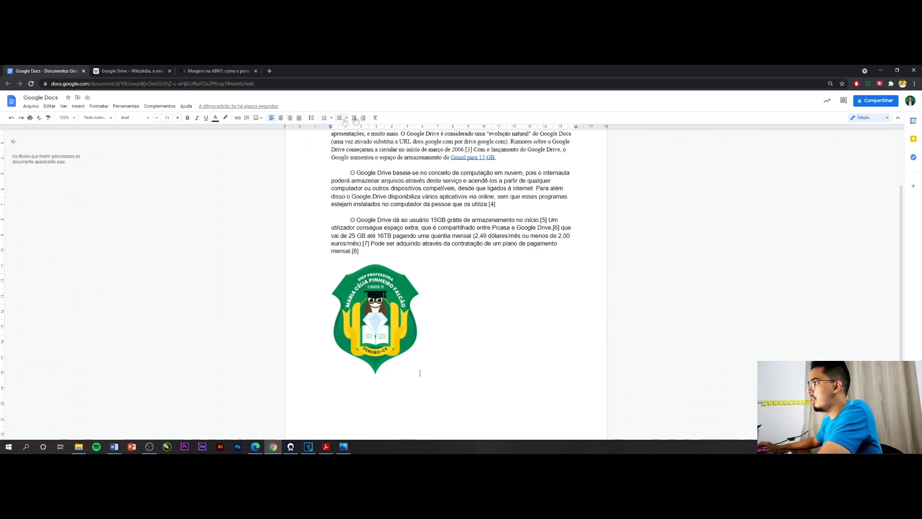
left_click(376, 307)
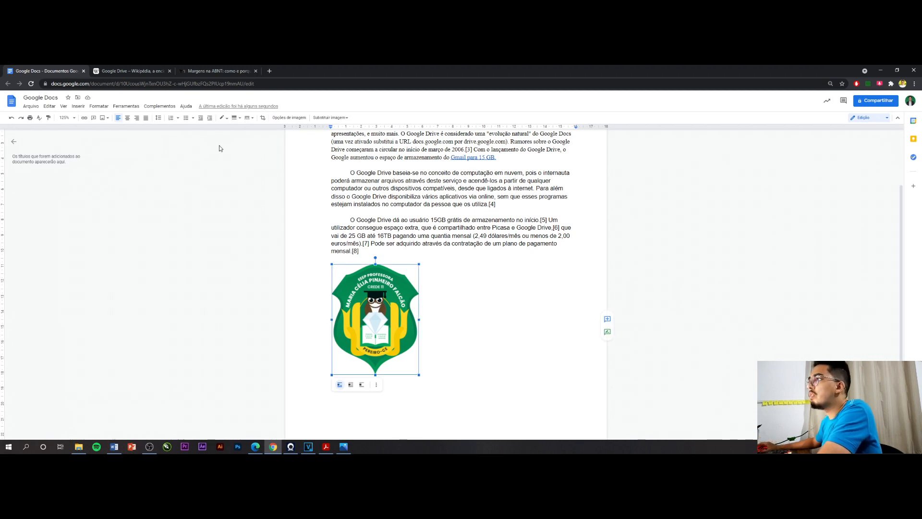
left_click(322, 121)
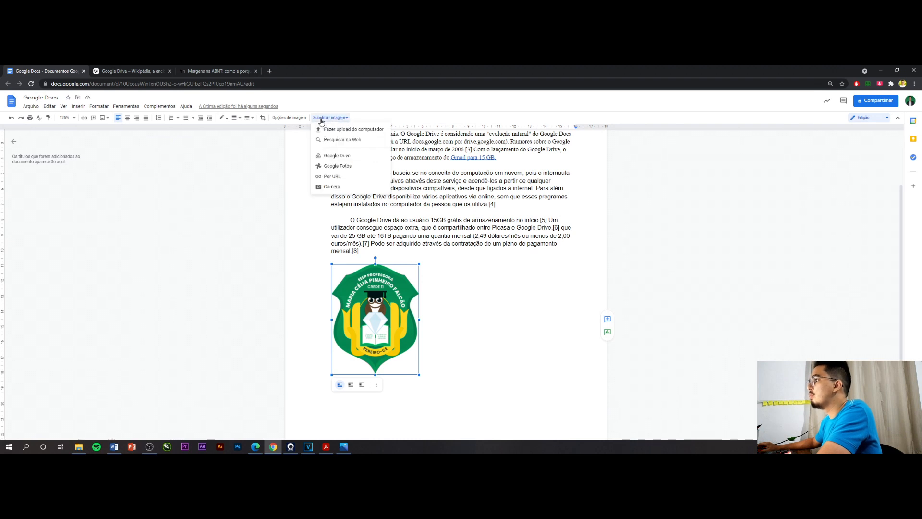
left_click(319, 119)
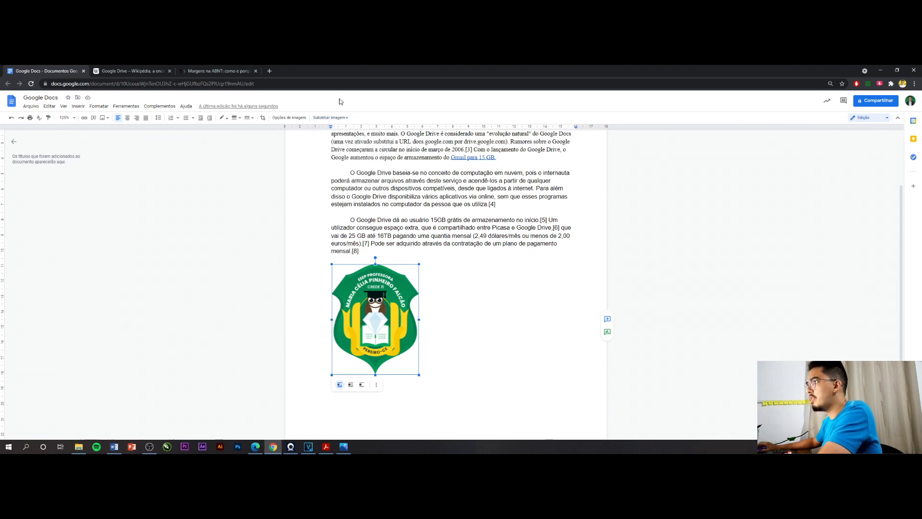
Step: View the image options briefly and crop the crest image from below to keep only its upper half
left_click(298, 119)
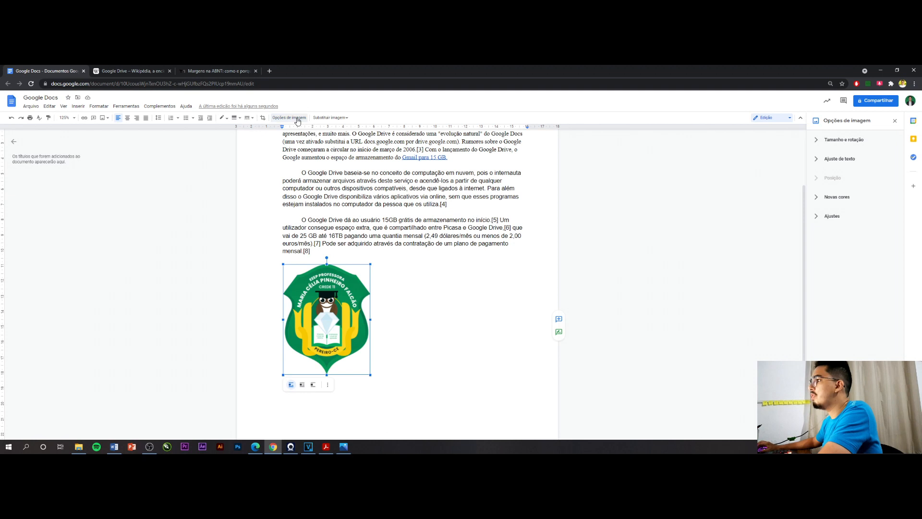
left_click(291, 118)
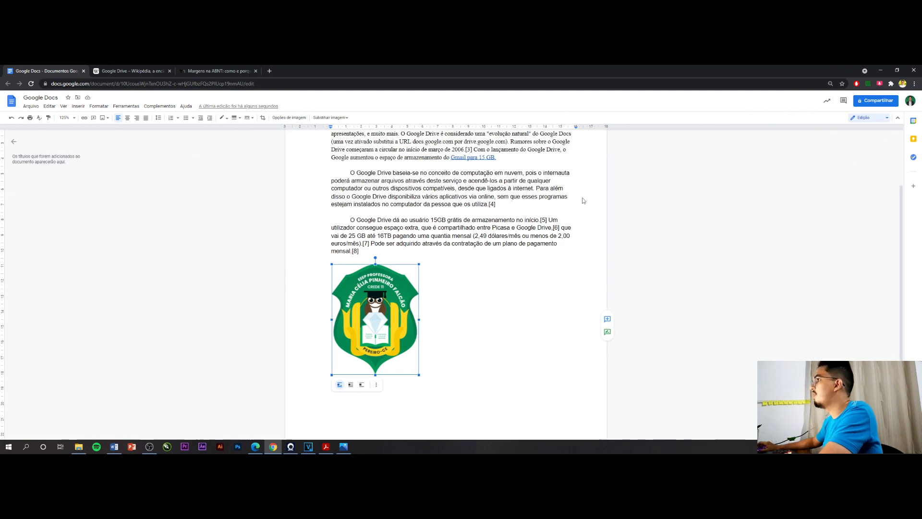
left_click(264, 119)
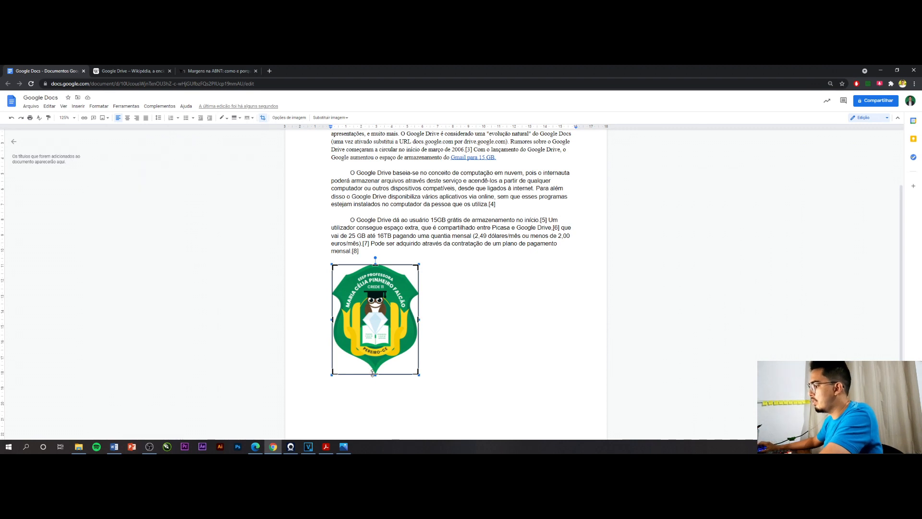
left_click_drag(375, 374, 374, 318)
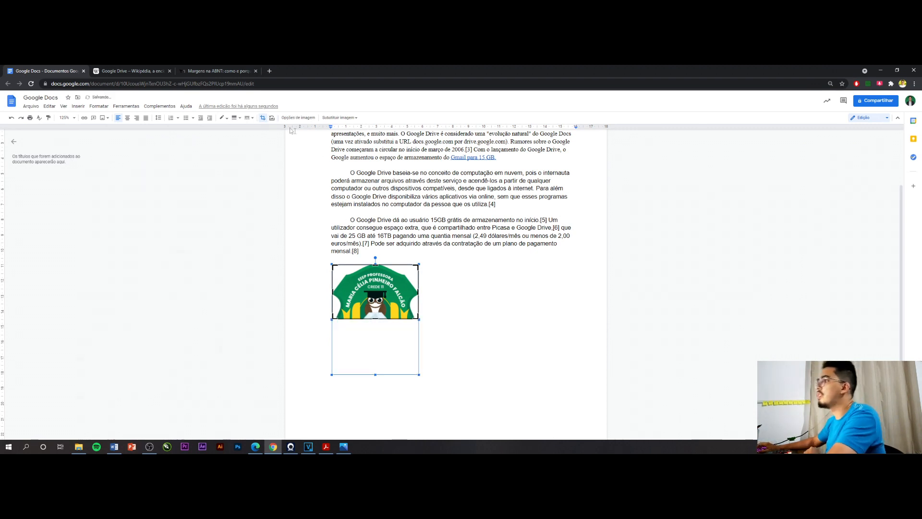
left_click(503, 298)
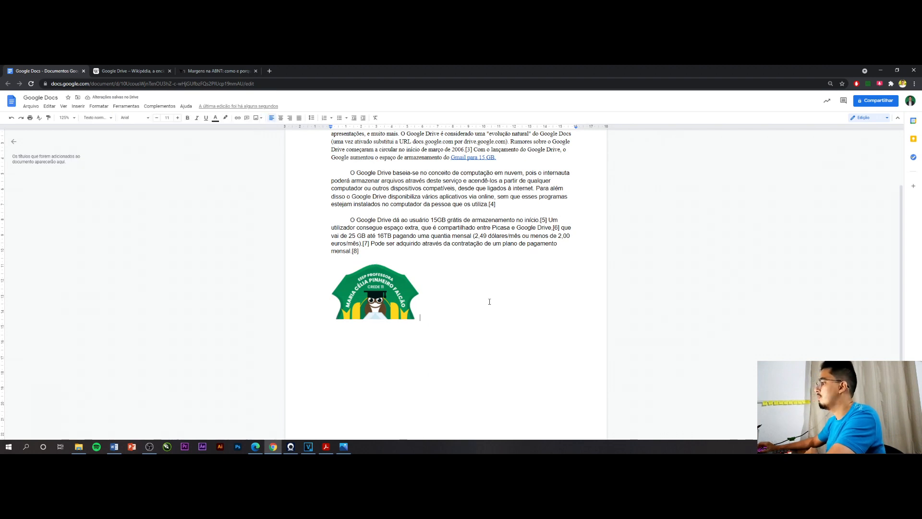
Step: Extend the crop area back down over the hidden lower half to restore the full crest image
left_click(364, 301)
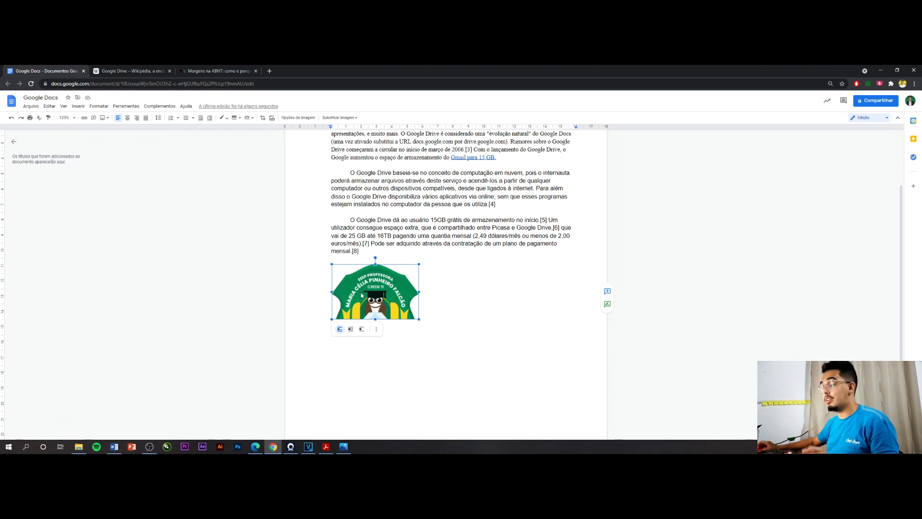
left_click(262, 118)
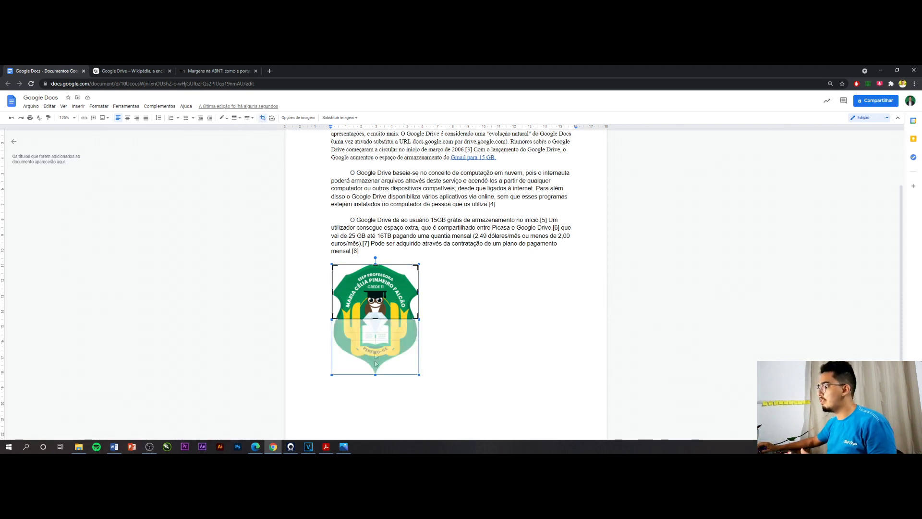
left_click_drag(375, 374, 375, 375)
left_click(463, 353)
left_click(390, 320)
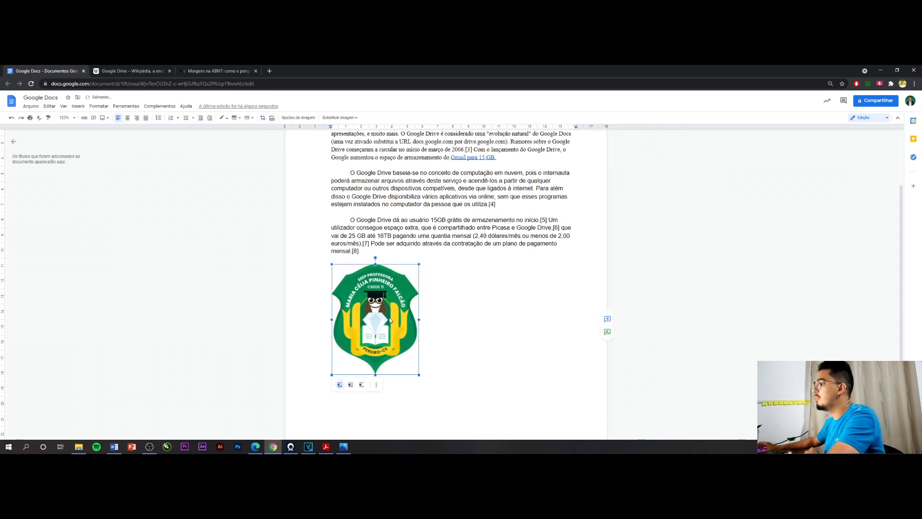
Step: Give the crest image an 8 pt border in dark green
left_click(252, 119)
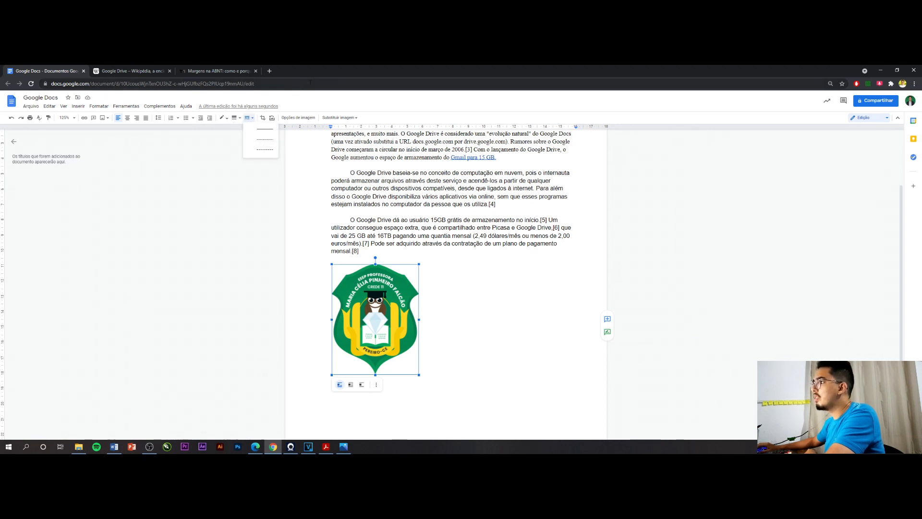
left_click(234, 117)
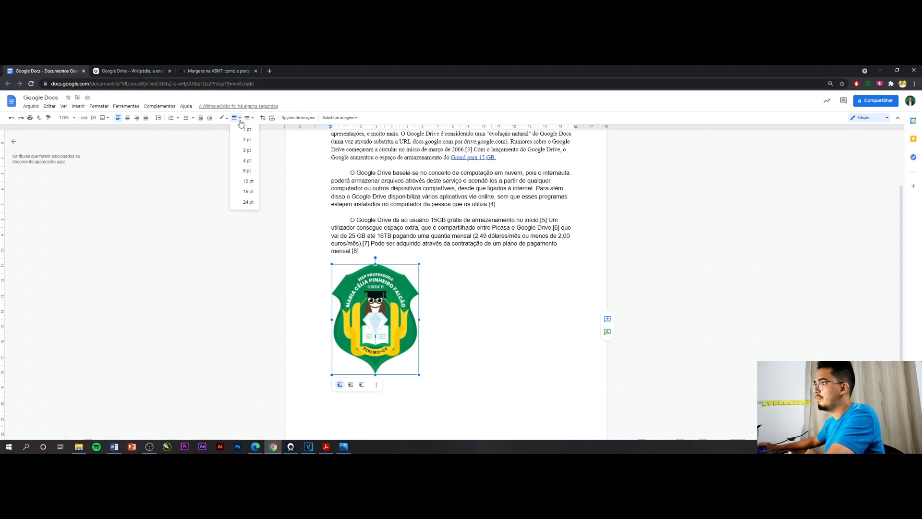
left_click(252, 175)
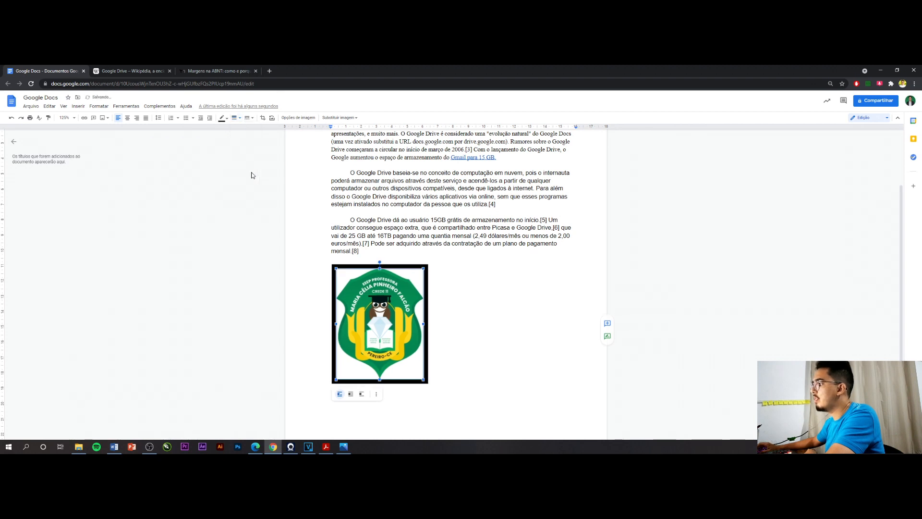
left_click(229, 121)
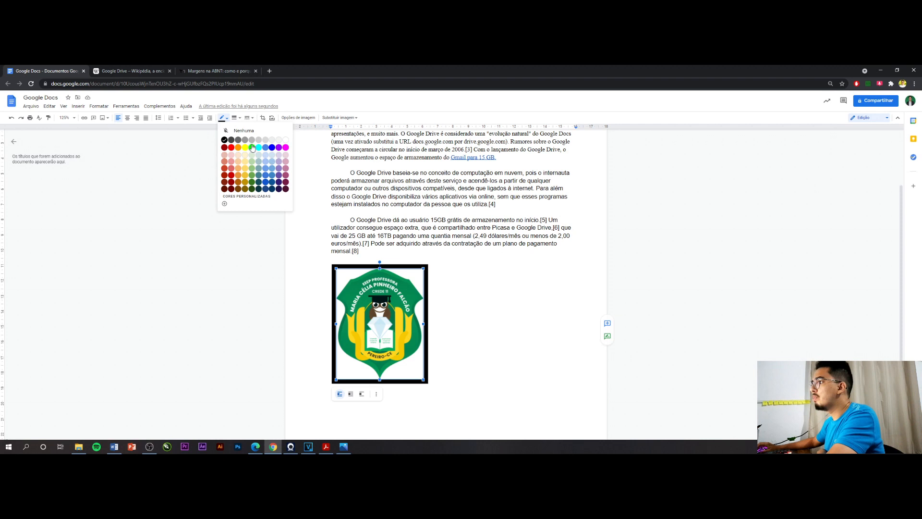
left_click(252, 182)
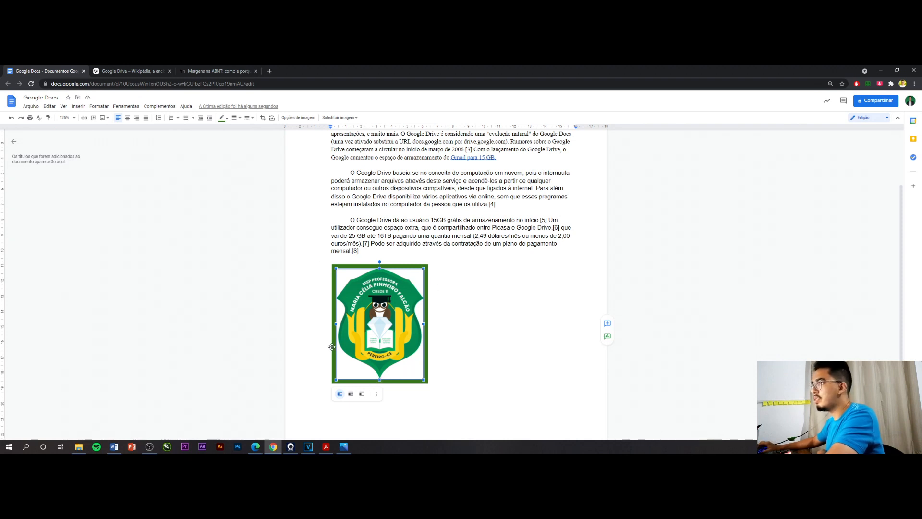
Step: Try the dotted, dashed and solid border styles on the crest image, and reset the image to remove its border
left_click(252, 120)
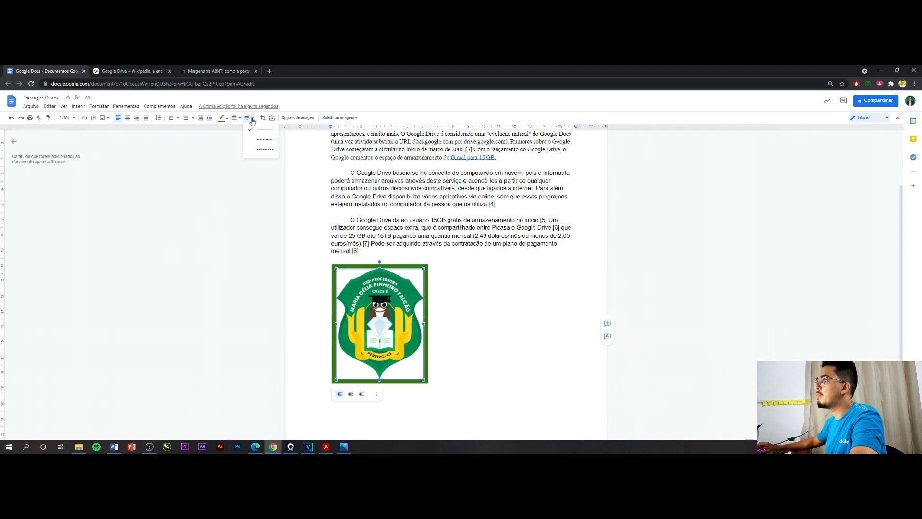
left_click(259, 140)
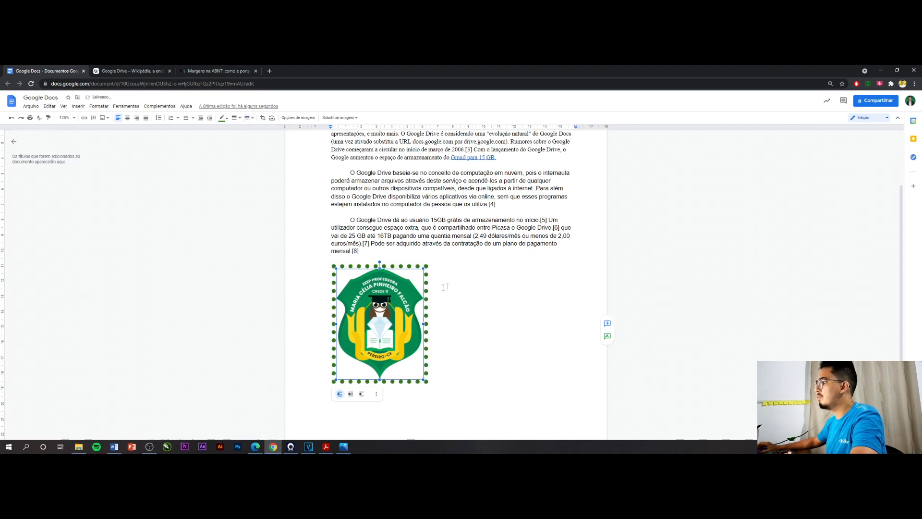
left_click(250, 118)
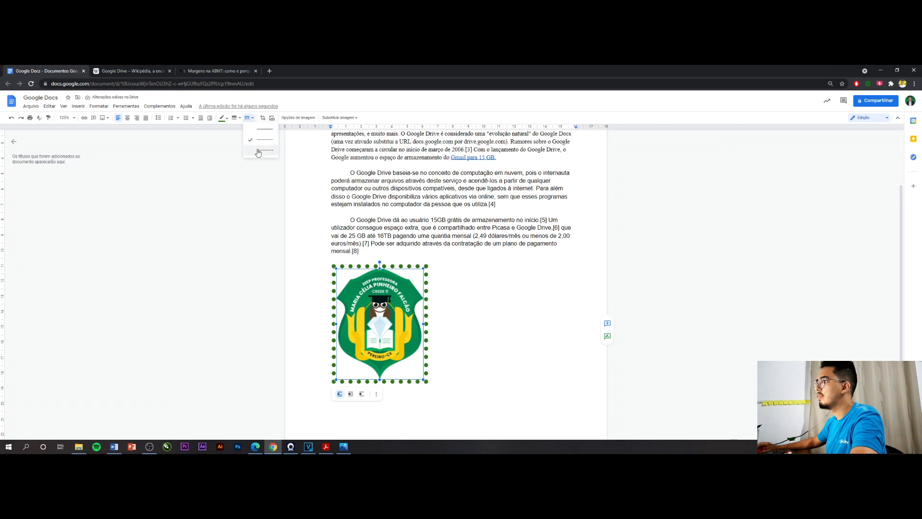
left_click(258, 152)
left_click(250, 118)
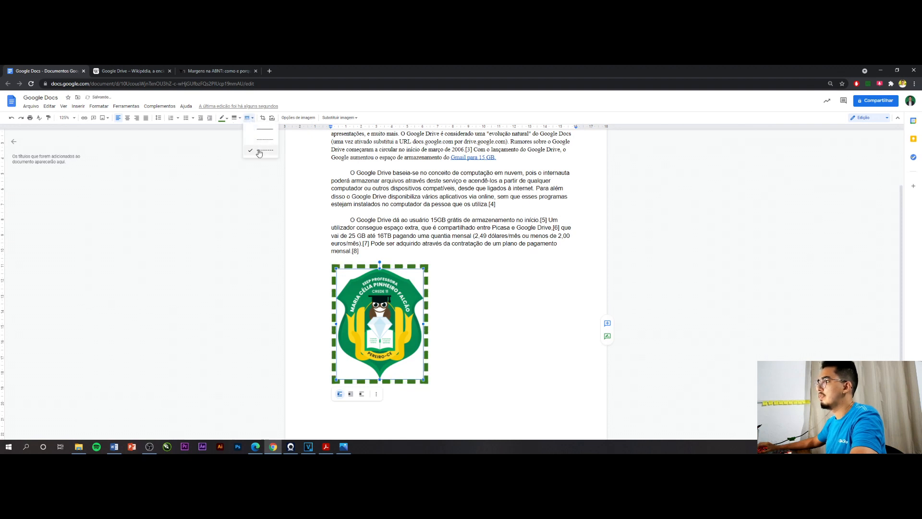
left_click(264, 129)
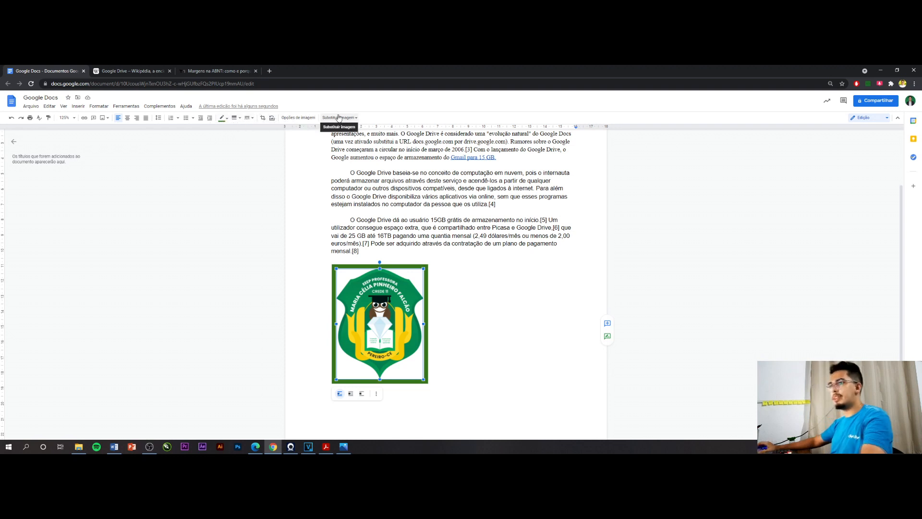
left_click(273, 119)
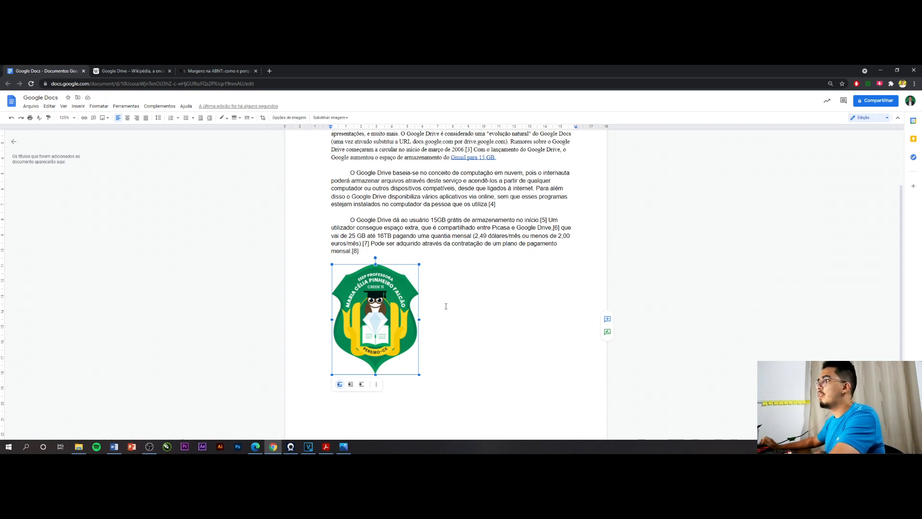
Step: Set the crest image's width to 5 cm in its size and rotation options, keeping the proportions locked
left_click(294, 119)
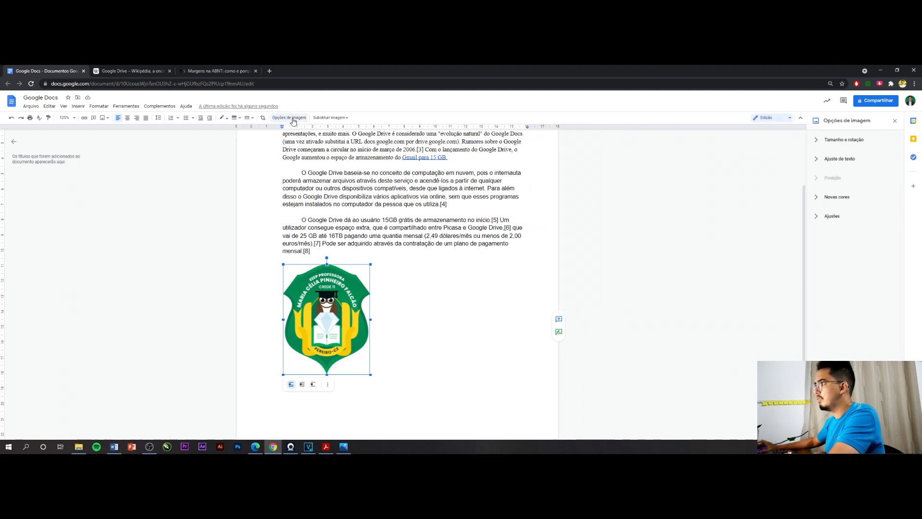
left_click(818, 143)
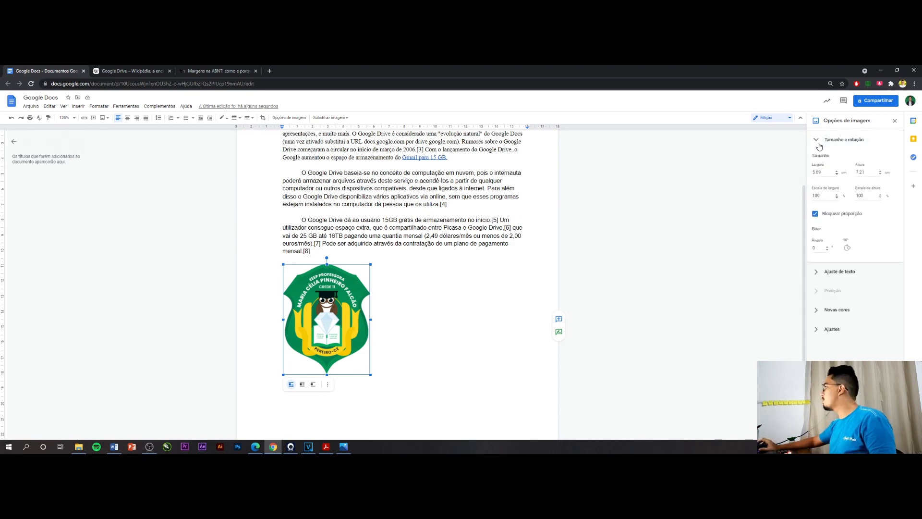
double_click(824, 172)
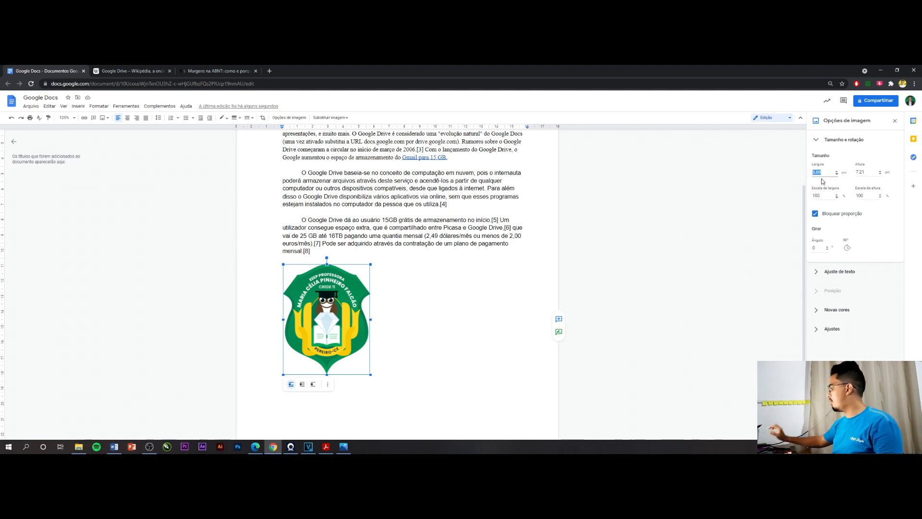
type("5")
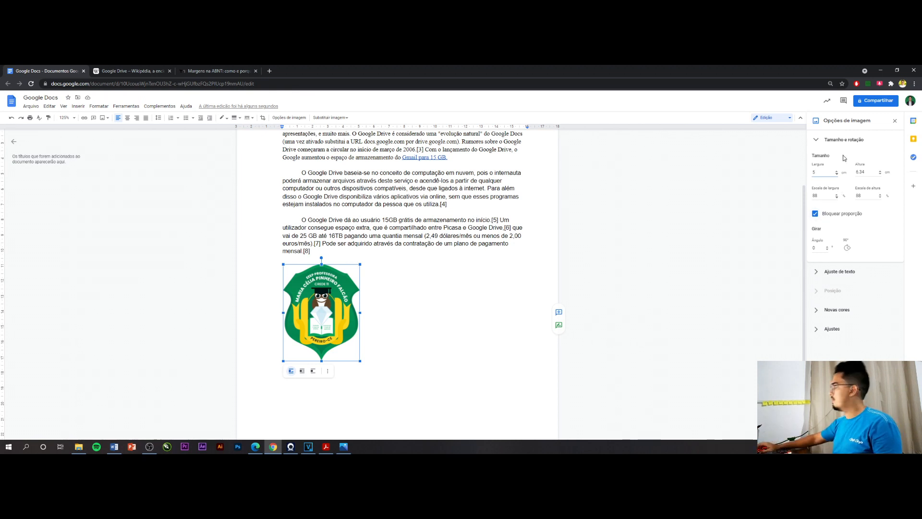
left_click(757, 229)
left_click(319, 291)
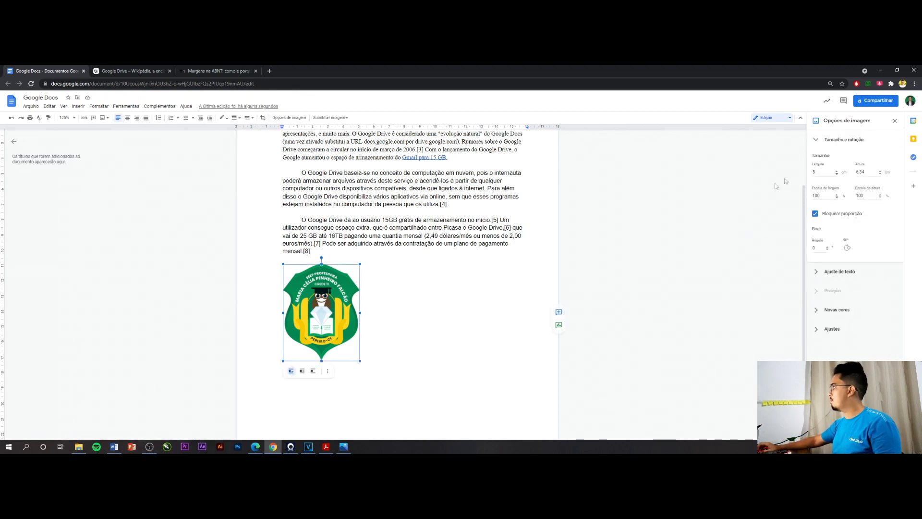
Step: Enlarge the crest image to a width of 10 cm and return it to 5 cm, keeping the proportions locked
left_click(826, 169)
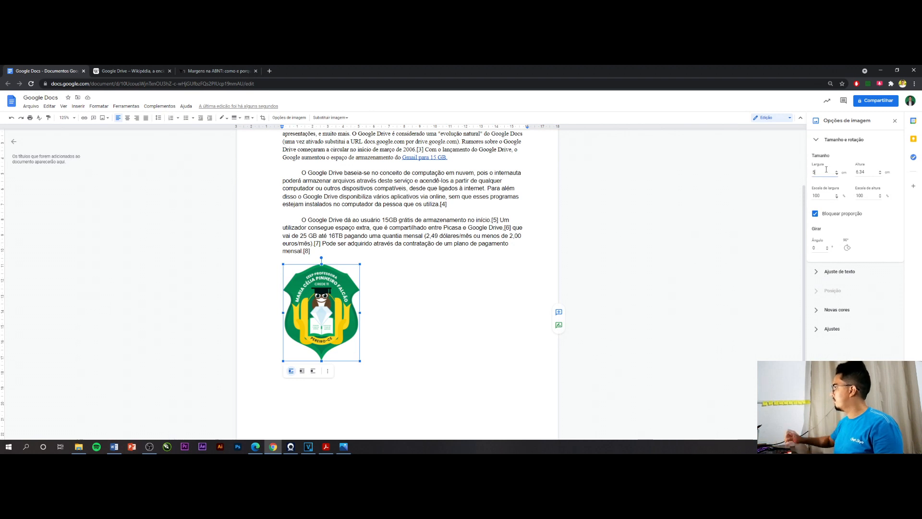
key("BackSpace")
type("10")
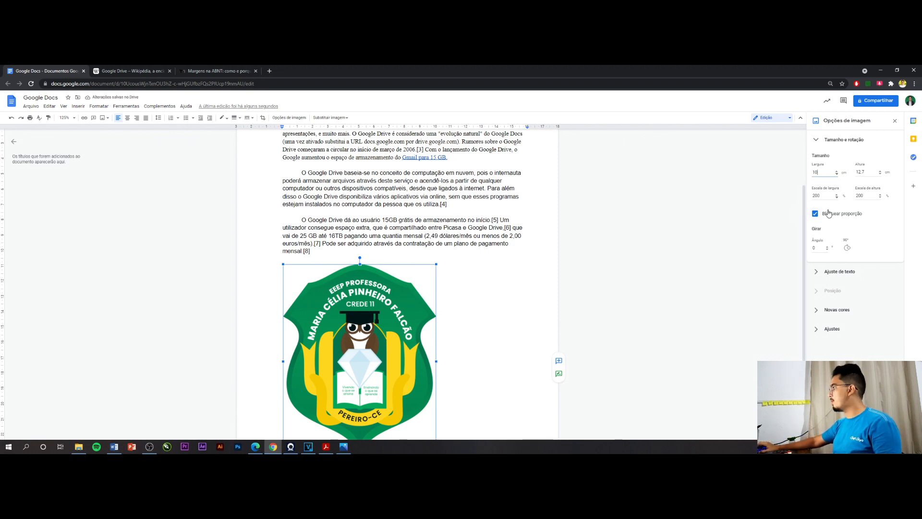
left_click_drag(825, 169, 814, 171)
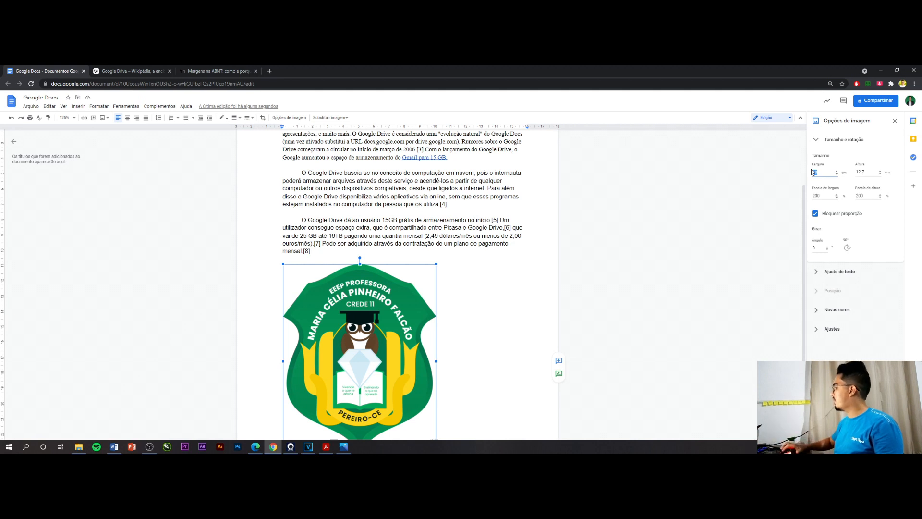
type("5")
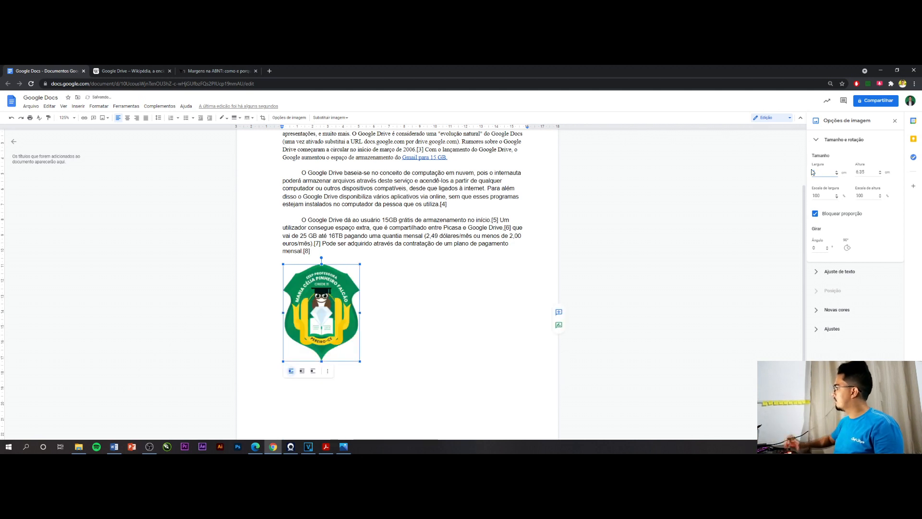
left_click(865, 238)
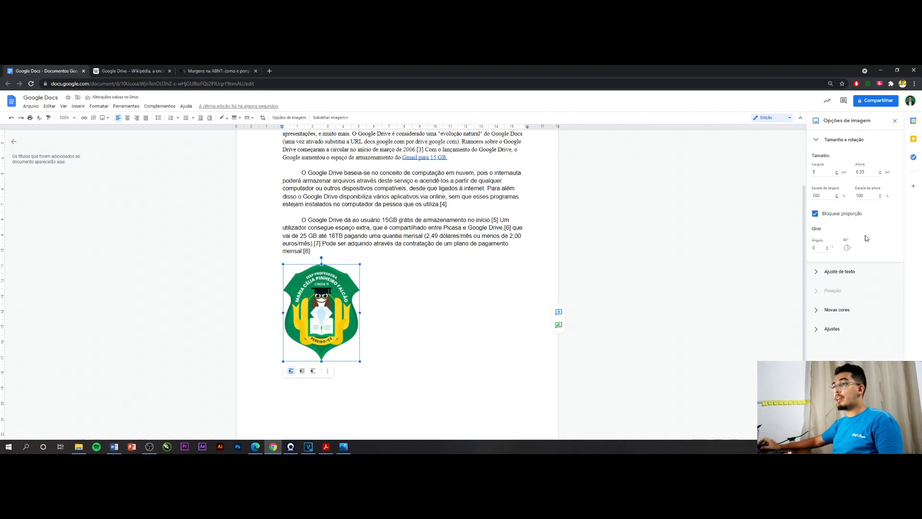
Step: Rotate the crest image to 45°, try an angle of 90°, and clear the angle value
left_click(817, 248)
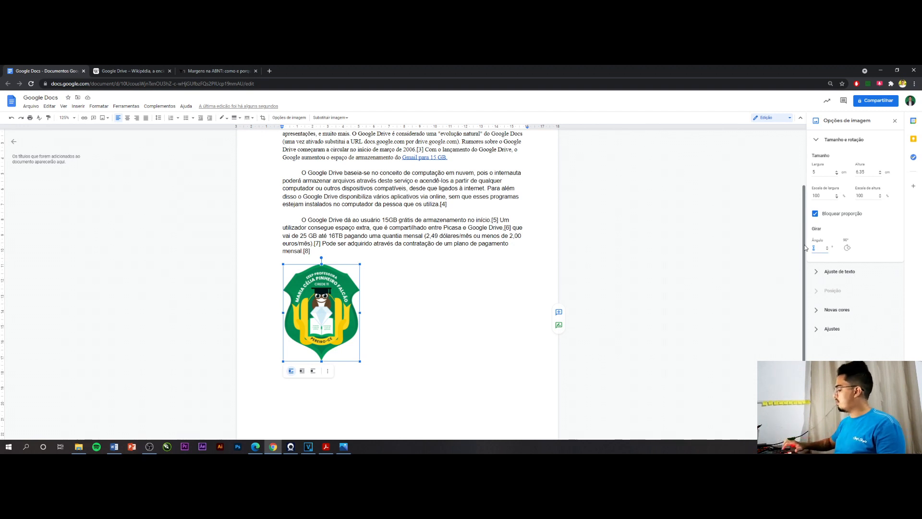
type("45")
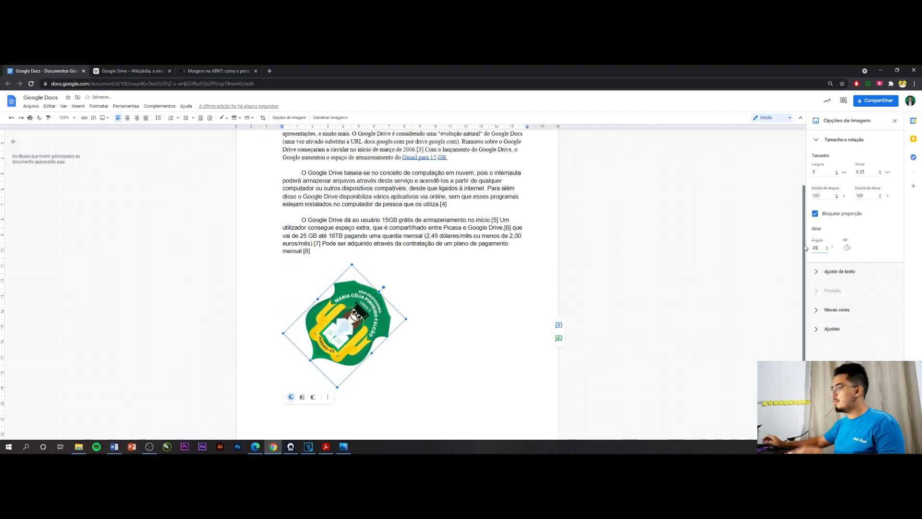
double_click(812, 249)
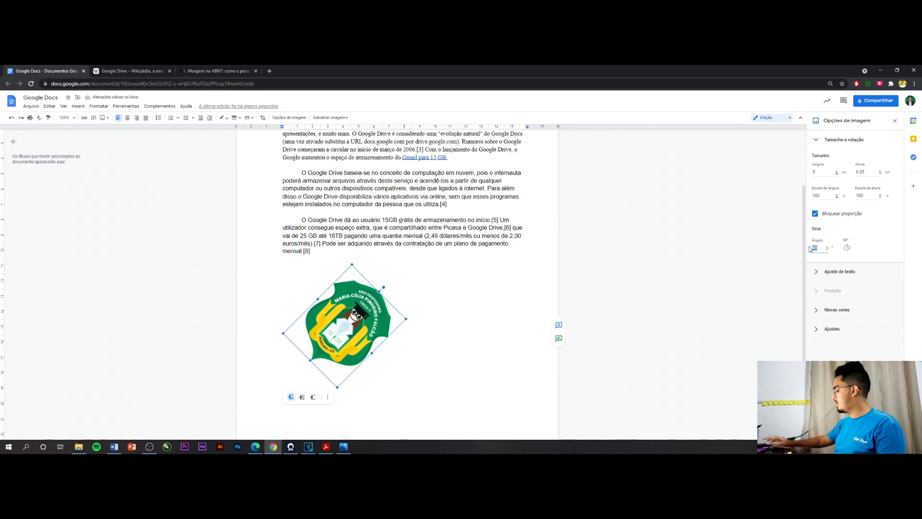
type("90")
key("BackSpace")
key("BackSpace")
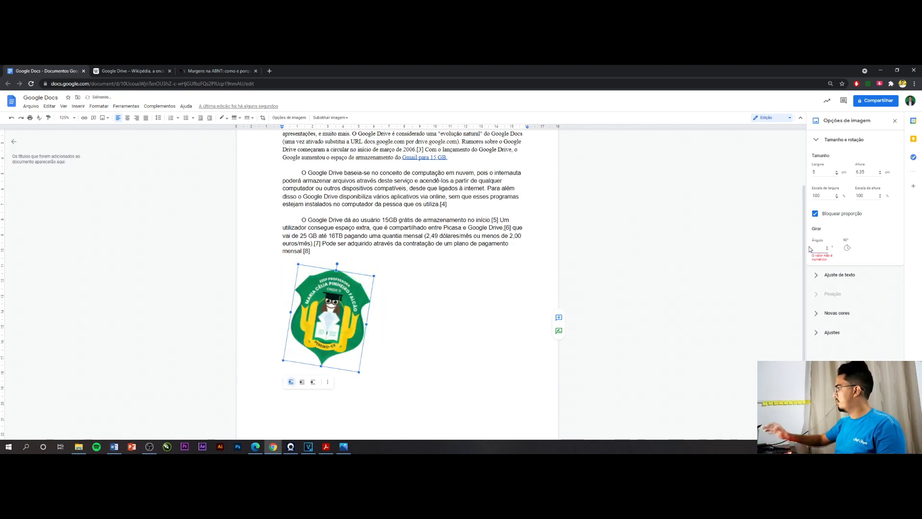
Step: Reselect the tilted crest image and rotate it back upright to an angle of 0°
left_click(376, 371)
left_click(324, 296)
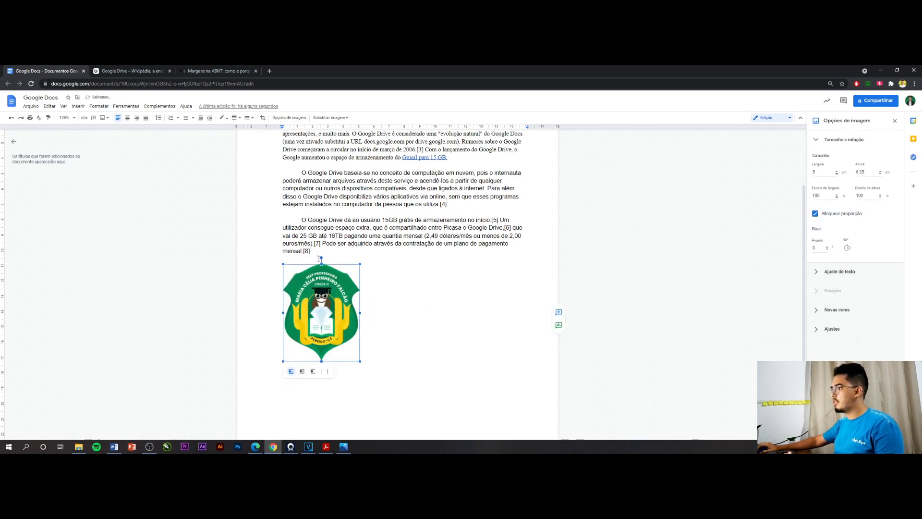
mouse_move(321, 258)
left_mouse_down()
mouse_move(330, 260)
mouse_move(321, 256)
left_mouse_up()
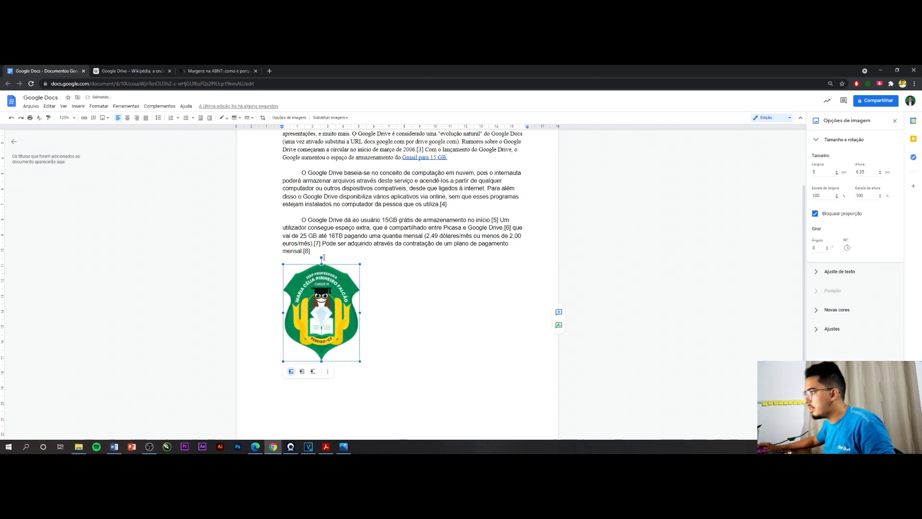
Step: Reselect the crest image, rotate it slightly by hand, and undo the rotation
left_click(379, 334)
left_click(336, 305)
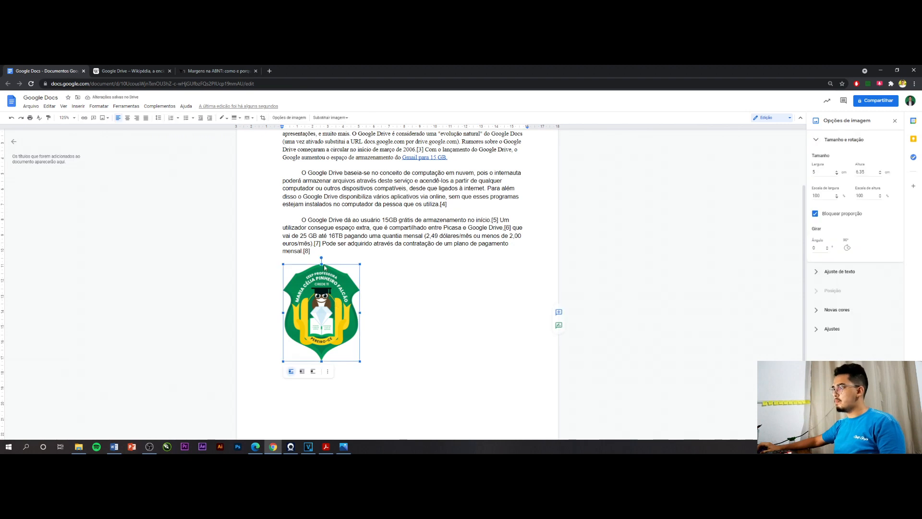
mouse_move(322, 258)
left_mouse_down()
mouse_move(353, 271)
mouse_move(380, 331)
mouse_move(317, 374)
mouse_move(245, 314)
mouse_move(278, 274)
mouse_move(317, 258)
left_mouse_up()
key("ctrl+z")
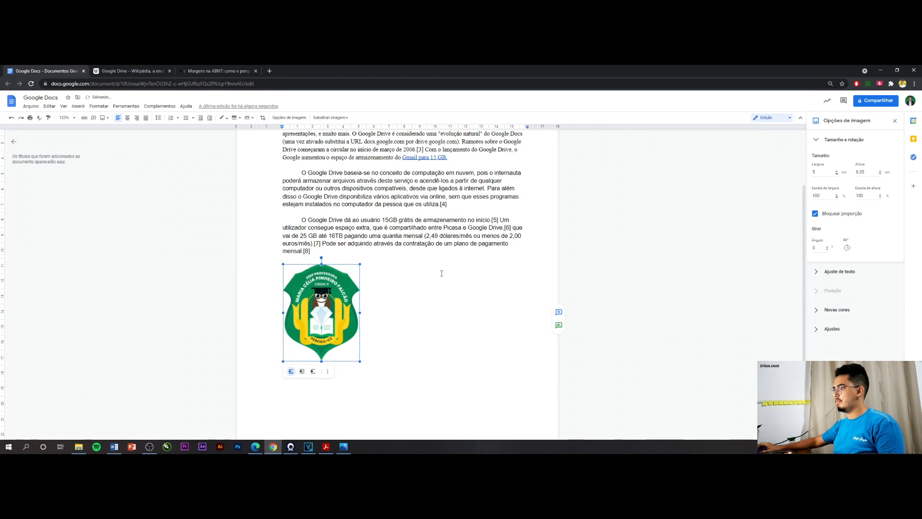
Step: Open the text wrapping options and move the inline crest image into the last paragraph, right after "[5]"
left_click(820, 272)
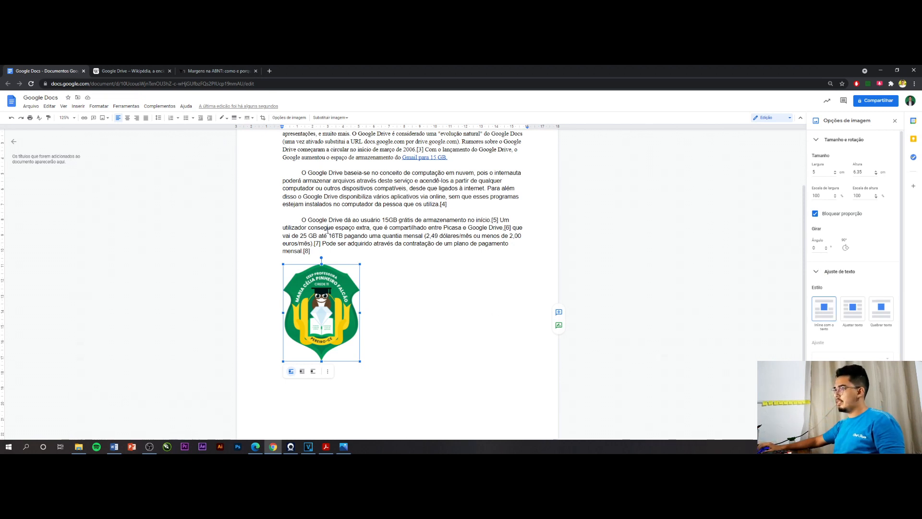
left_click_drag(328, 229, 331, 235)
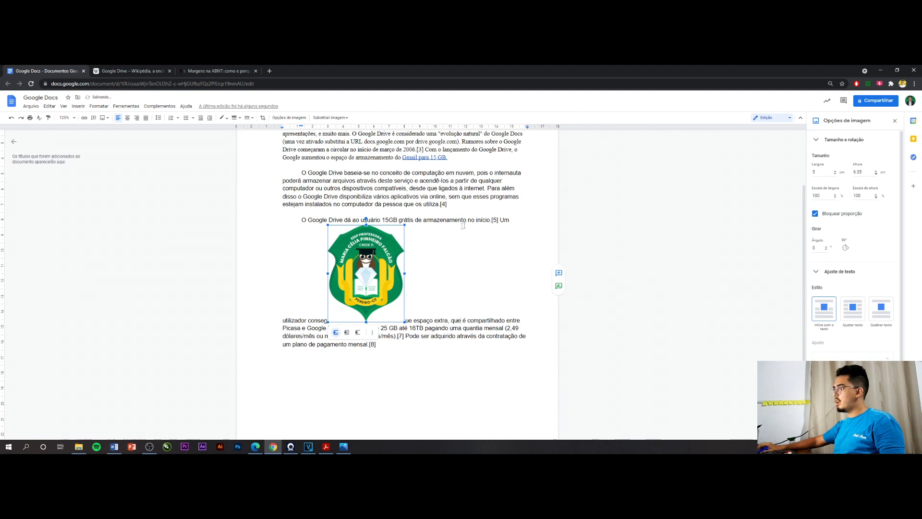
left_click_drag(499, 221, 500, 221)
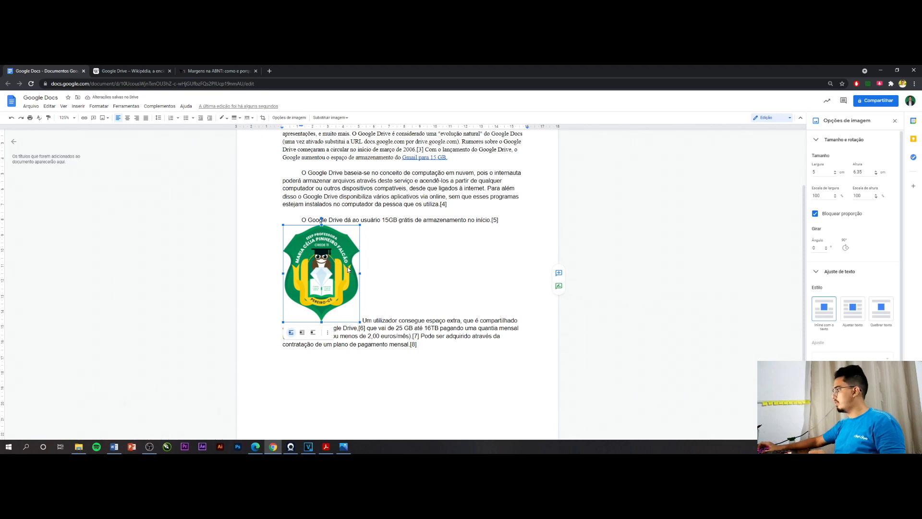
Step: Set the crest image to wrap text and move it to the right margin beside the last two paragraphs
left_click(860, 317)
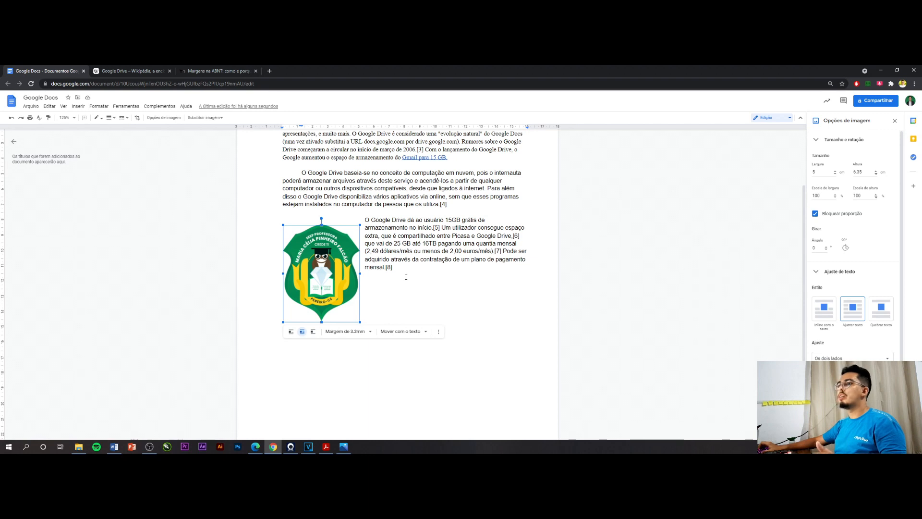
left_click_drag(335, 281, 476, 194)
scroll(476, 194, "up", 2)
left_click_drag(478, 264, 483, 313)
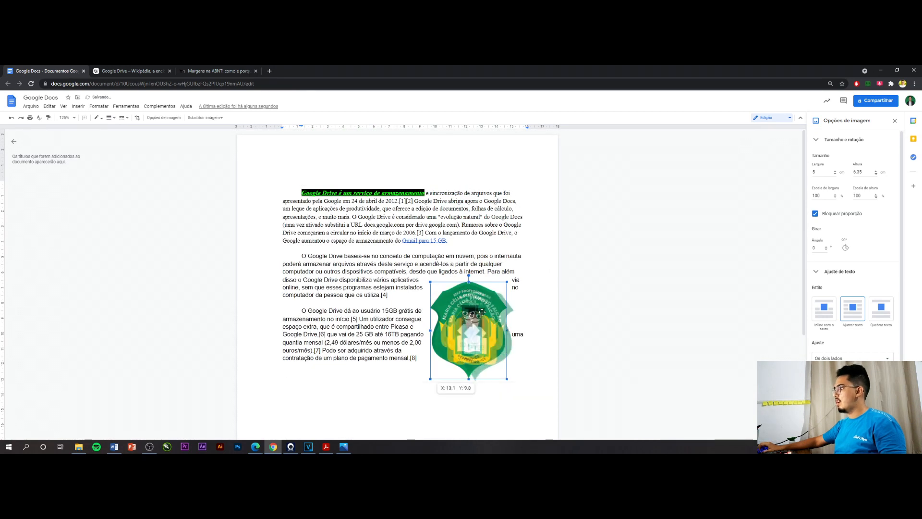
scroll(482, 314, "down", 1)
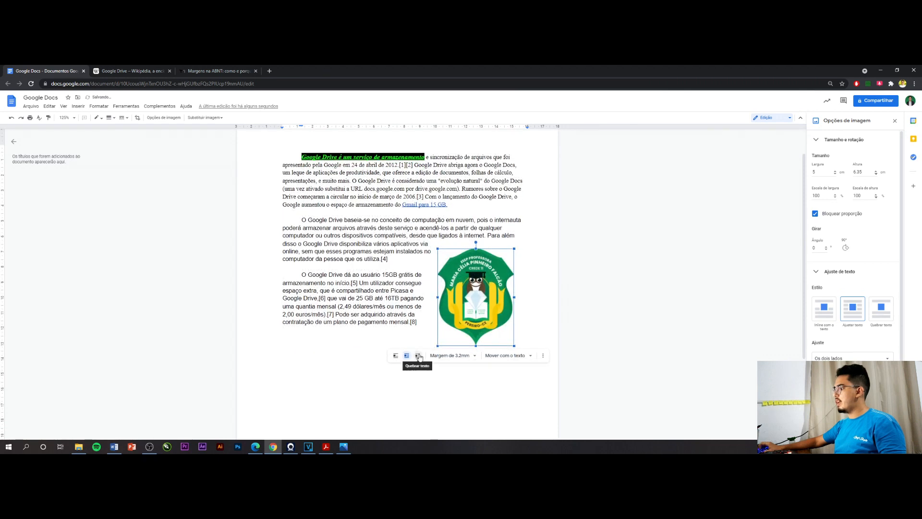
Step: Set the crest image to break text and move it below the last paragraph near the left margin
left_click(418, 356)
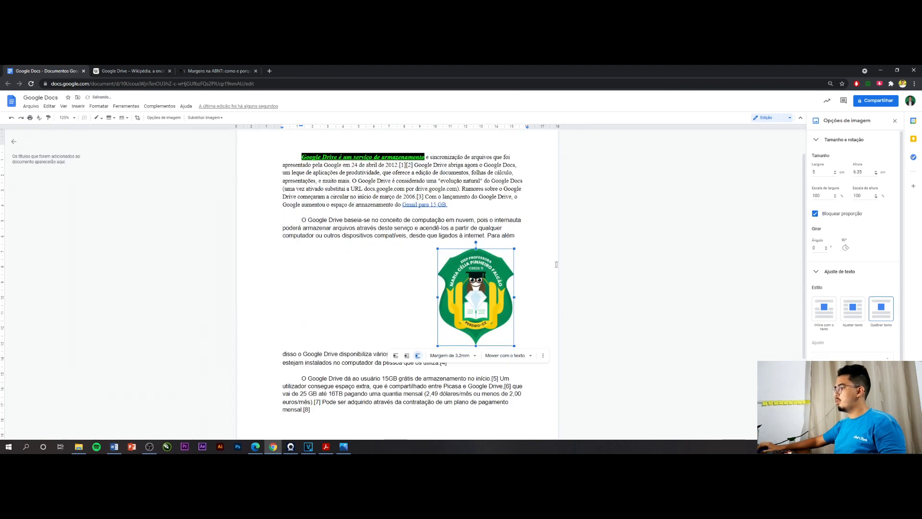
scroll(557, 264, "down", 2)
left_click_drag(481, 225, 343, 277)
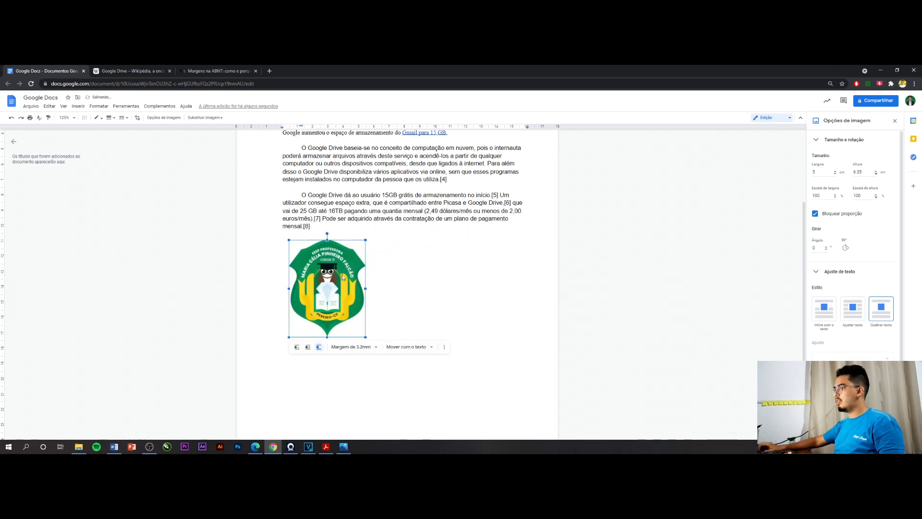
Step: Place the crest image inline with the text, try it in the middle of the last paragraph, and undo that move
left_click(297, 348)
left_click(322, 227)
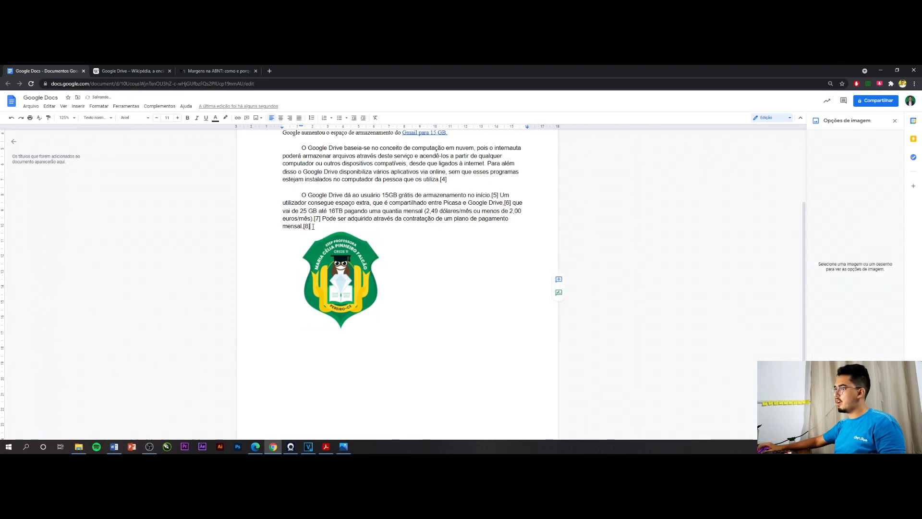
left_click(342, 277)
left_click_drag(316, 214, 316, 216)
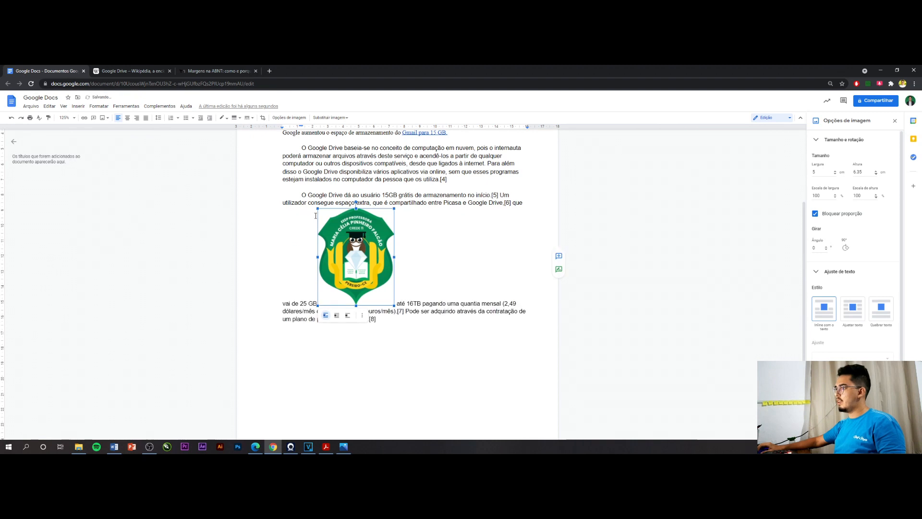
key("ctrl+z")
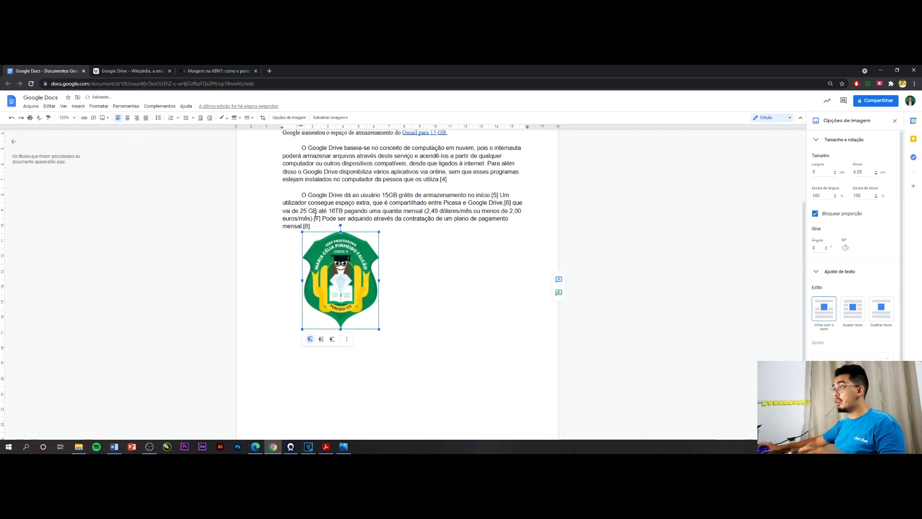
Step: Collapse the text wrapping options, compare the inline and break text styles, and leave the crest image on wrap text
left_click(827, 274)
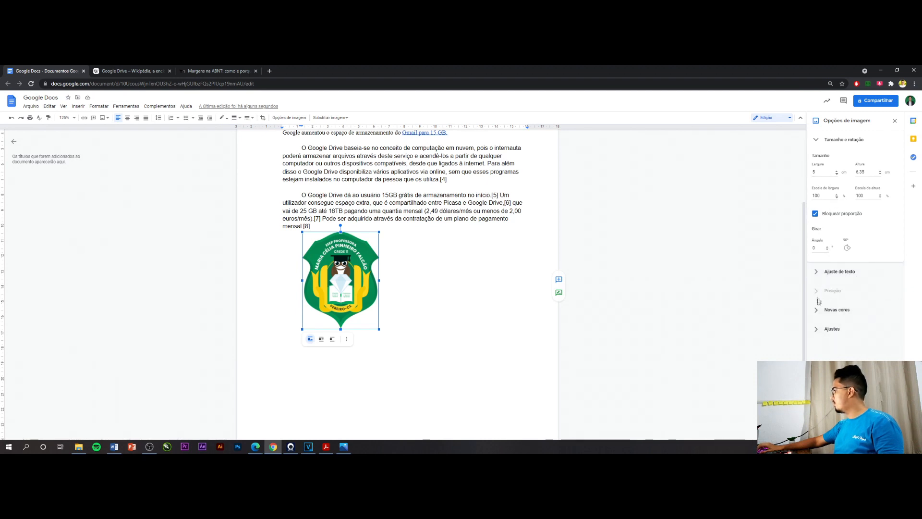
left_click(322, 340)
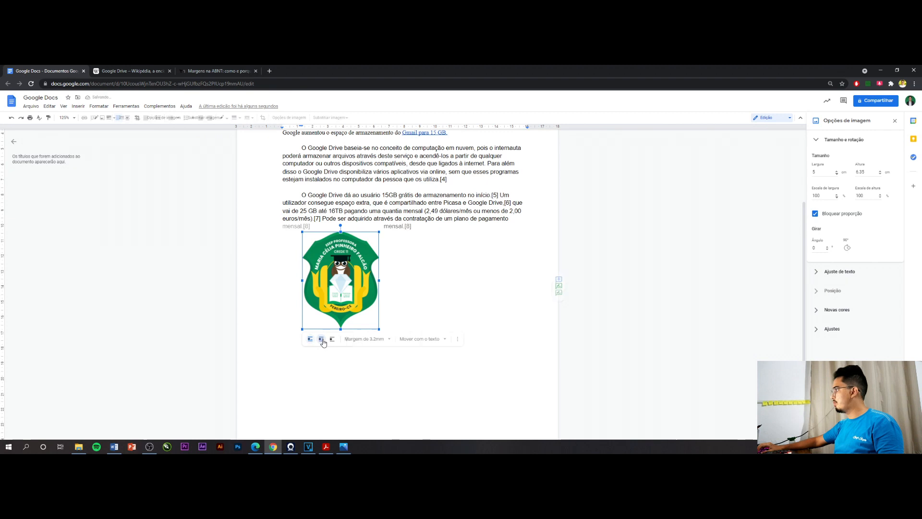
left_click(310, 339)
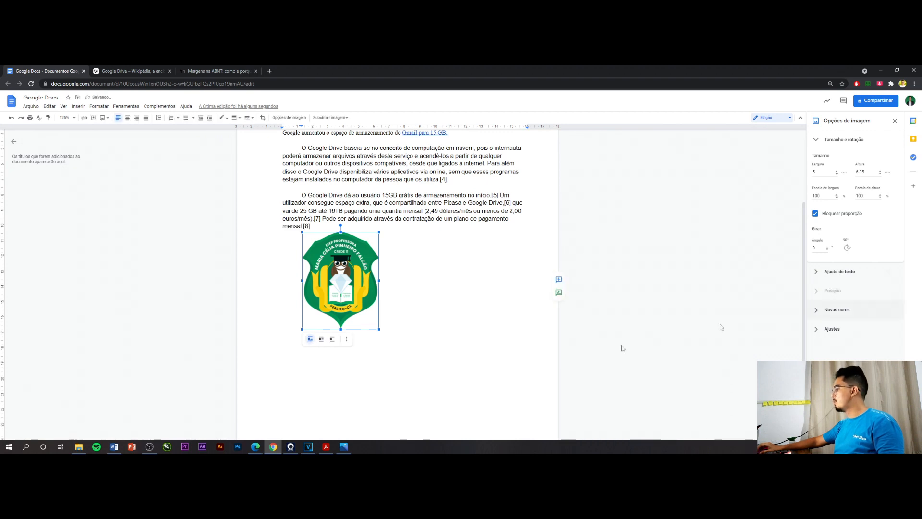
left_click(323, 341)
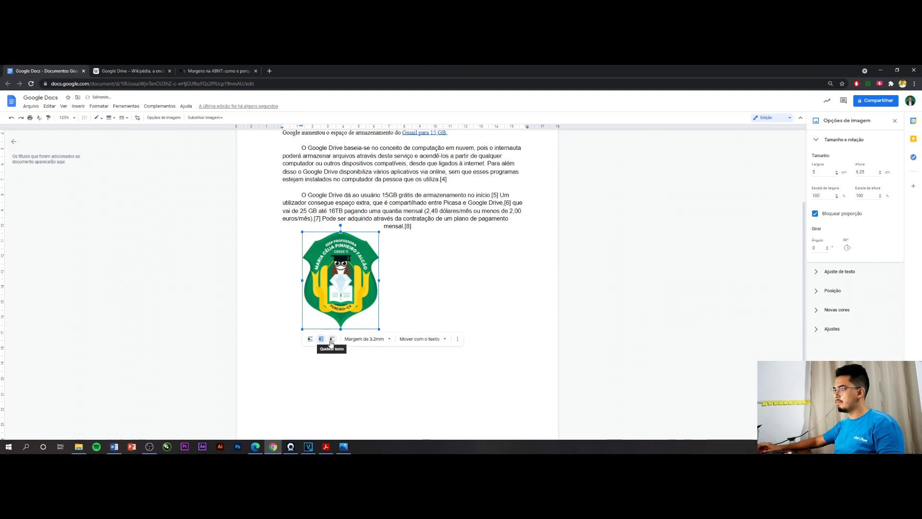
left_click(331, 342)
left_click(321, 339)
Step: Move the crest image to the left margin just below the last paragraph and view its position options
left_click_drag(308, 267, 290, 278)
left_click(821, 297)
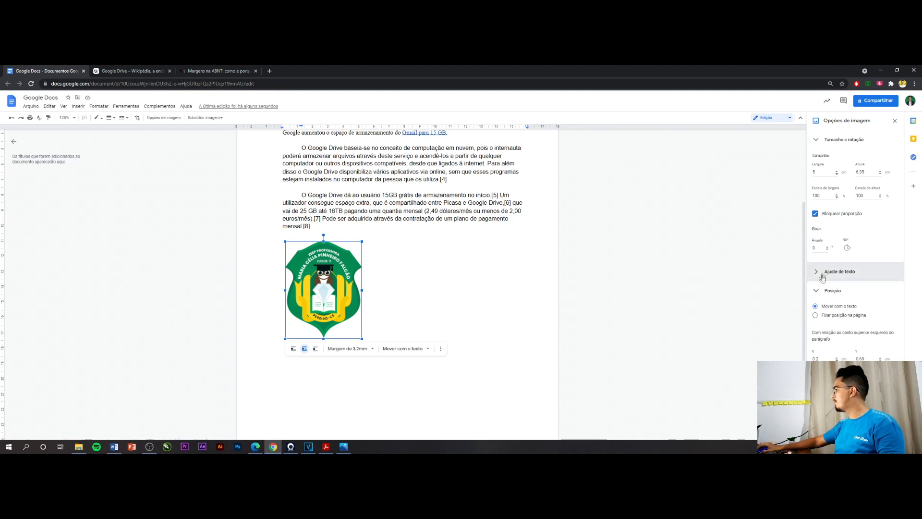
left_click(820, 291)
Step: Recolor the crest image with the grey preset, the blue "8 claro" preset, and the red "1 claro" preset
left_click(817, 313)
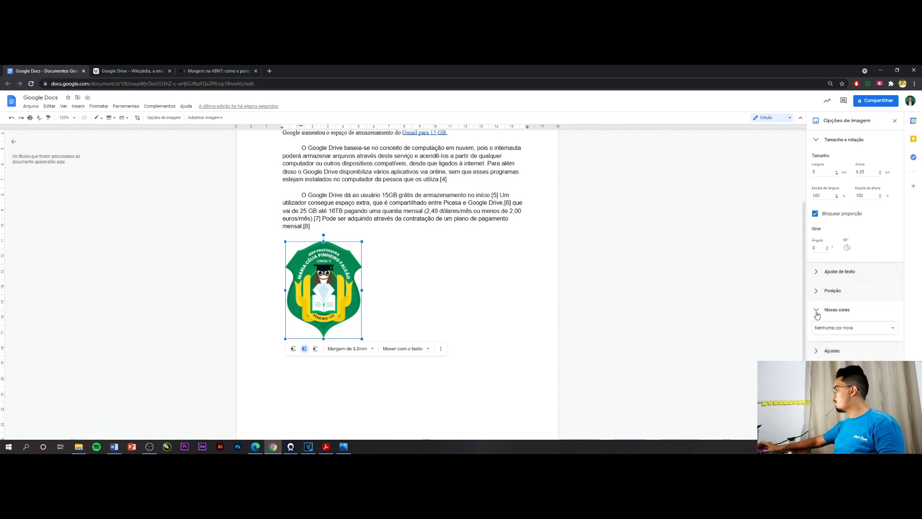
left_click(834, 328)
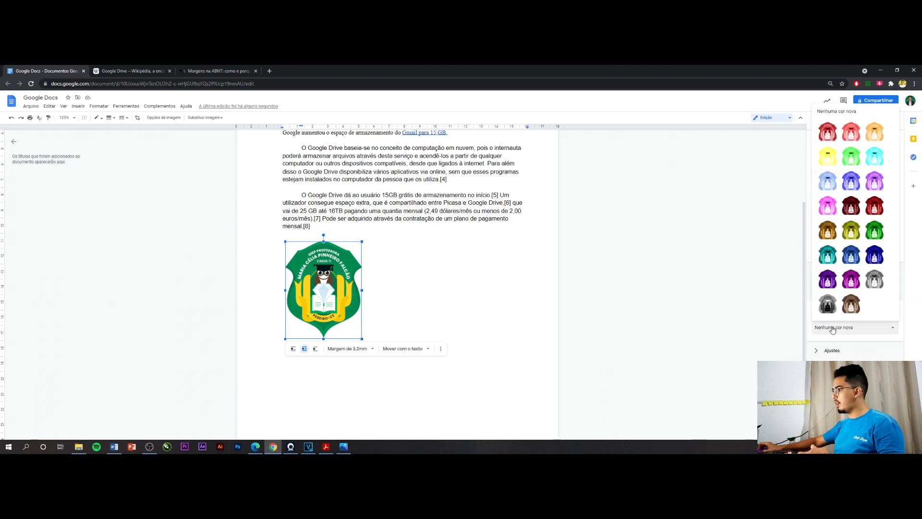
left_click(874, 282)
left_click(858, 327)
left_click(851, 181)
left_click(853, 332)
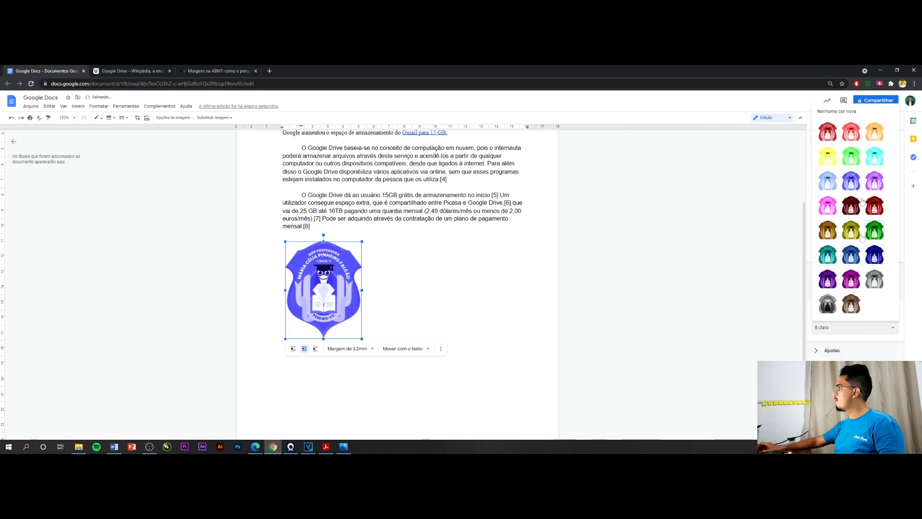
left_click(834, 130)
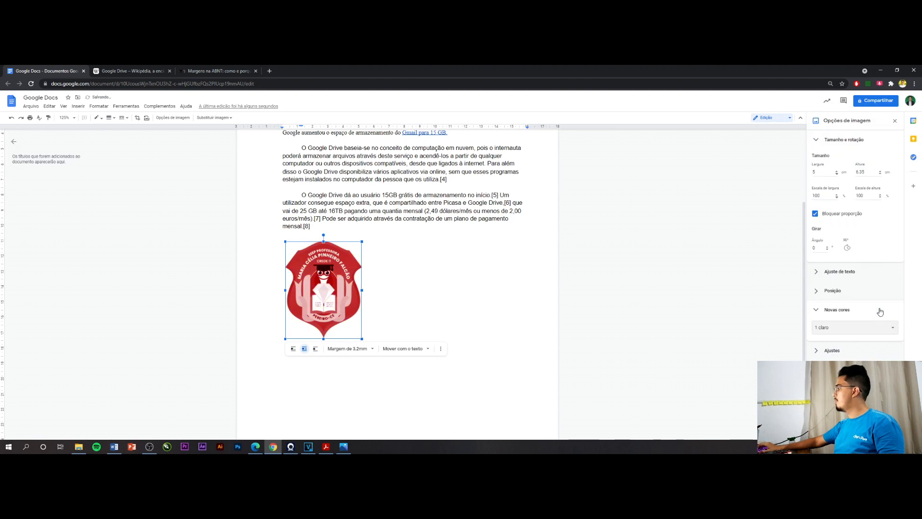
Step: Undo all the recoloring so that the crest image has no new color applied
key("ctrl+z")
key("ctrl+z")
key("ctrl+z")
key("ctrl+z")
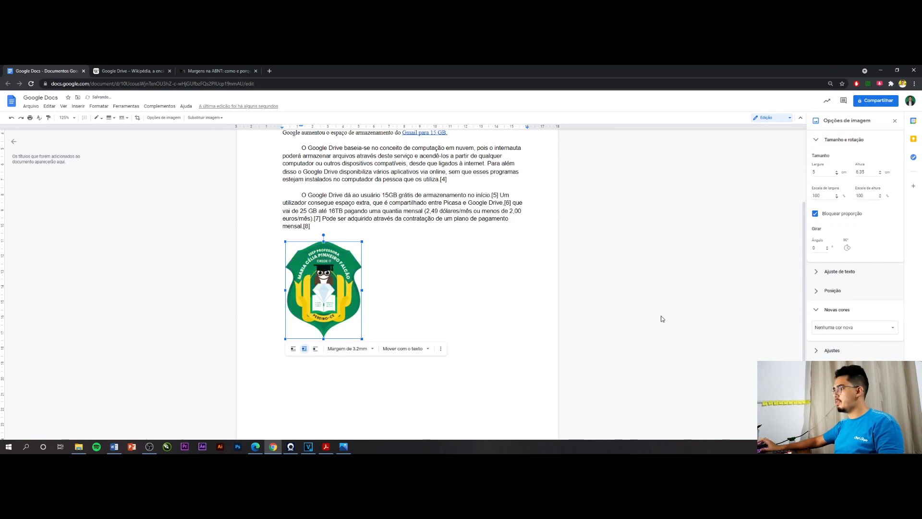
Step: Raise the crest image's transparency to maximum in its adjustments, return it to zero, and close the image options
left_click(817, 351)
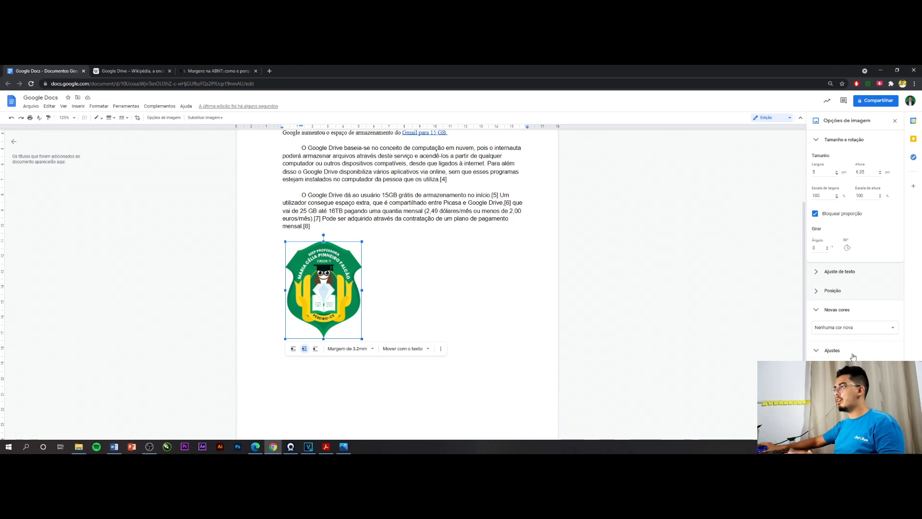
left_click_drag(816, 376, 898, 376)
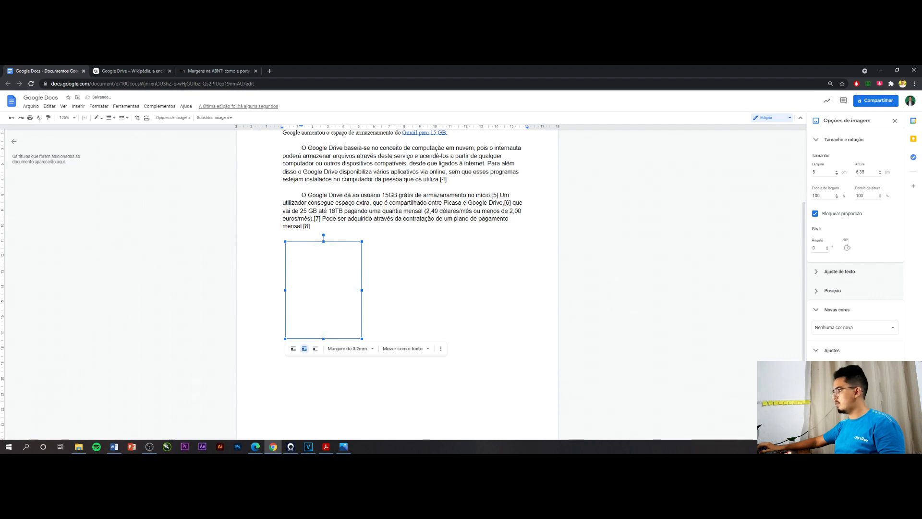
left_click_drag(896, 376, 815, 376)
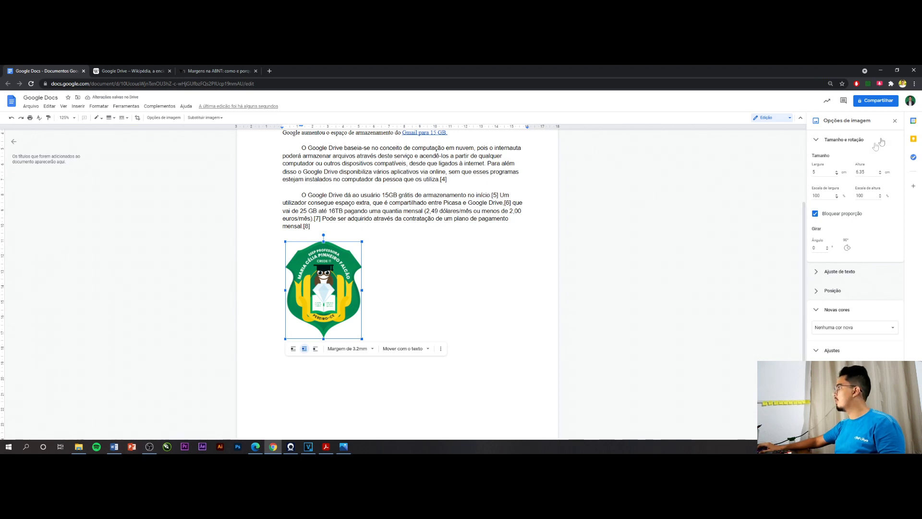
left_click(895, 121)
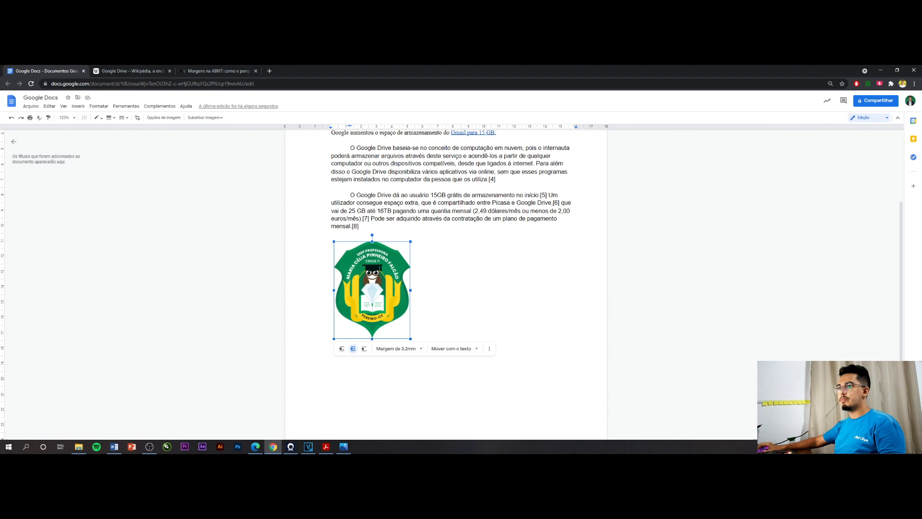